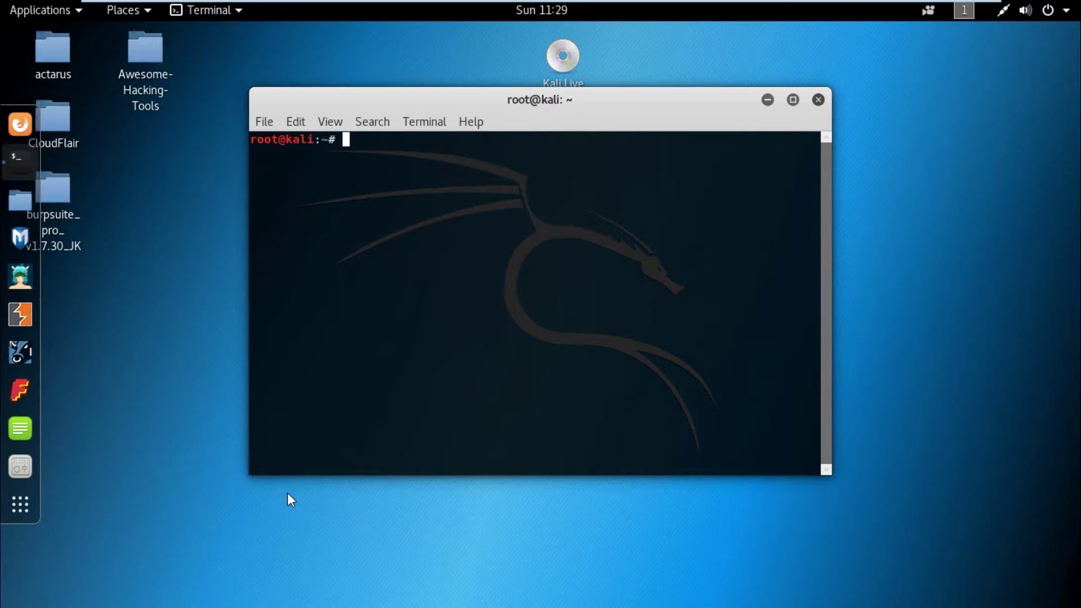
Step: Close the open terminal window and open a fresh one
{"action": "left_click_drag", "start_coordinate": [540, 99], "coordinate": [574, 135]}
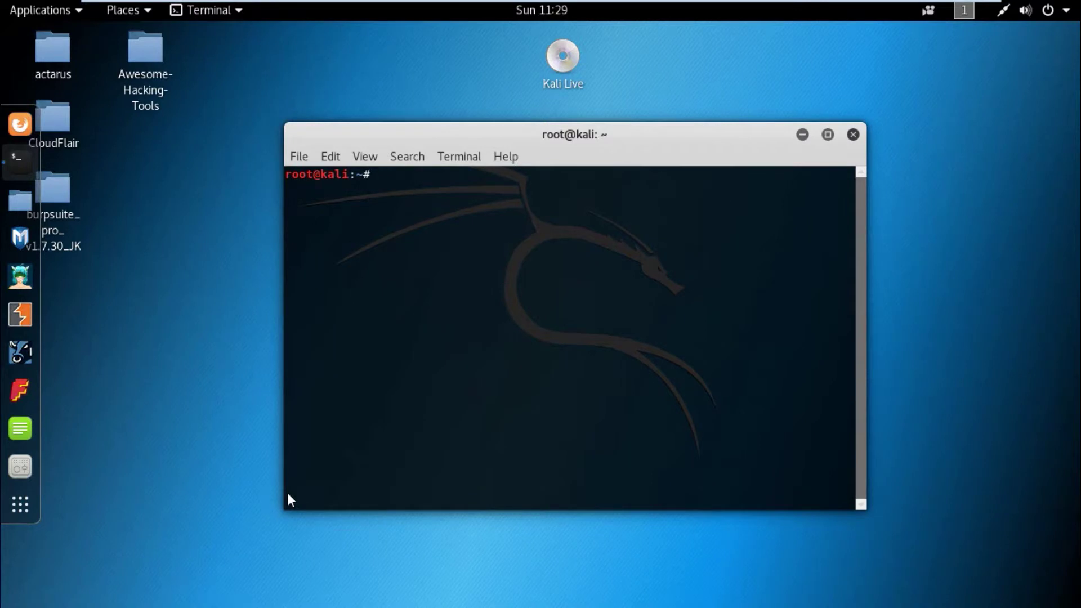
{"action": "key", "text": "alt+F4"}
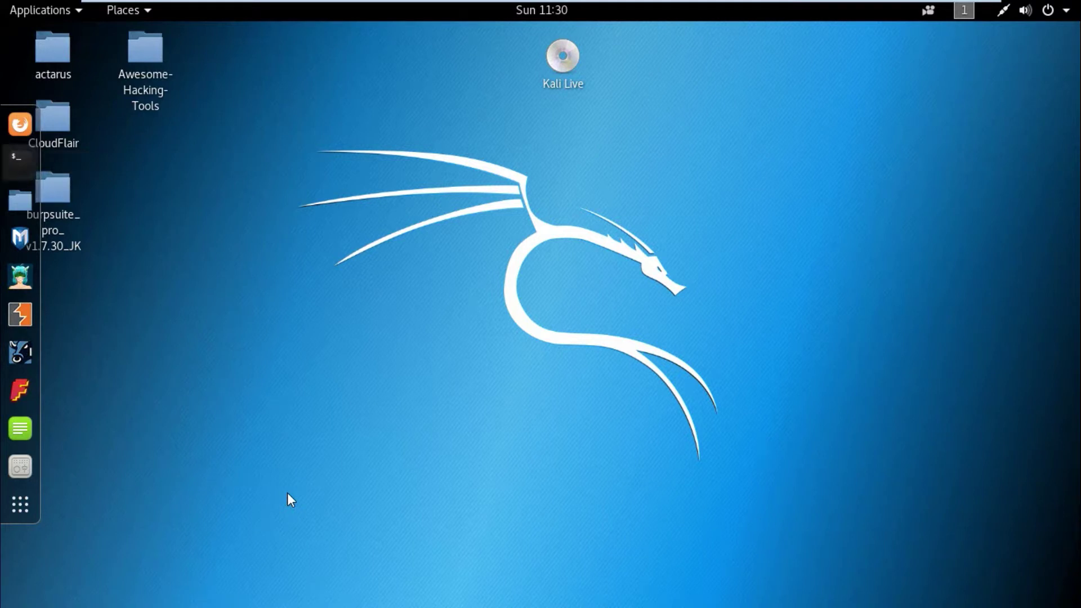
{"action": "key", "text": "shift+F10"}
{"action": "key", "text": "Down"}
{"action": "key", "text": "Return"}
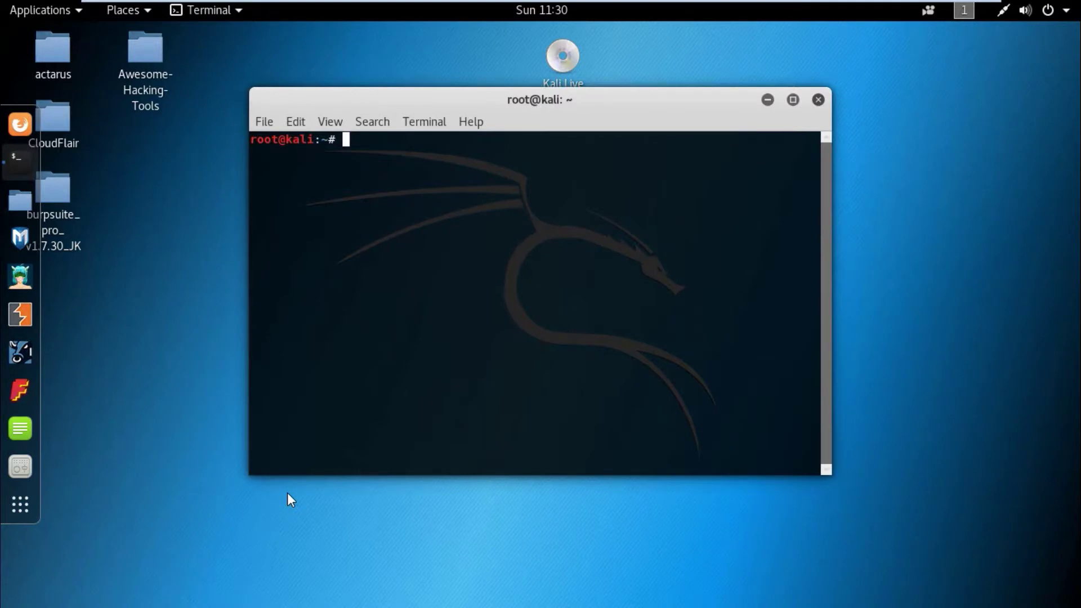
Step: Change to the Desktop directory and into its burpsuite_pro_v1.7.30_JK folder, listing the contents of each
{"action": "type", "text": "cd Desktop"}
{"action": "key", "text": "Return"}
{"action": "type", "text": "ls"}
{"action": "key", "text": "Return"}
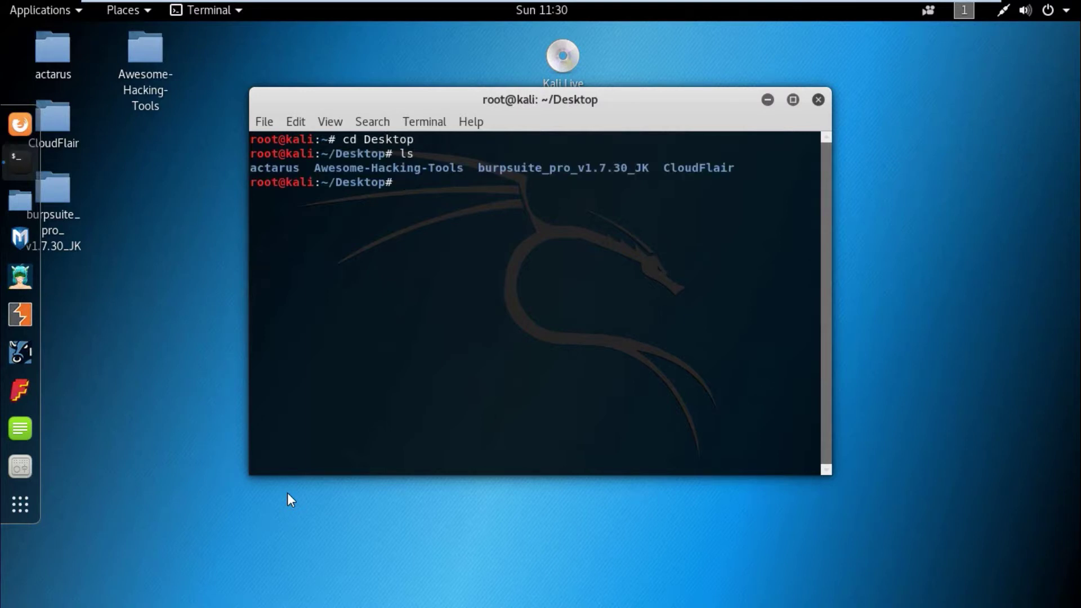
{"action": "type", "text": "cd"}
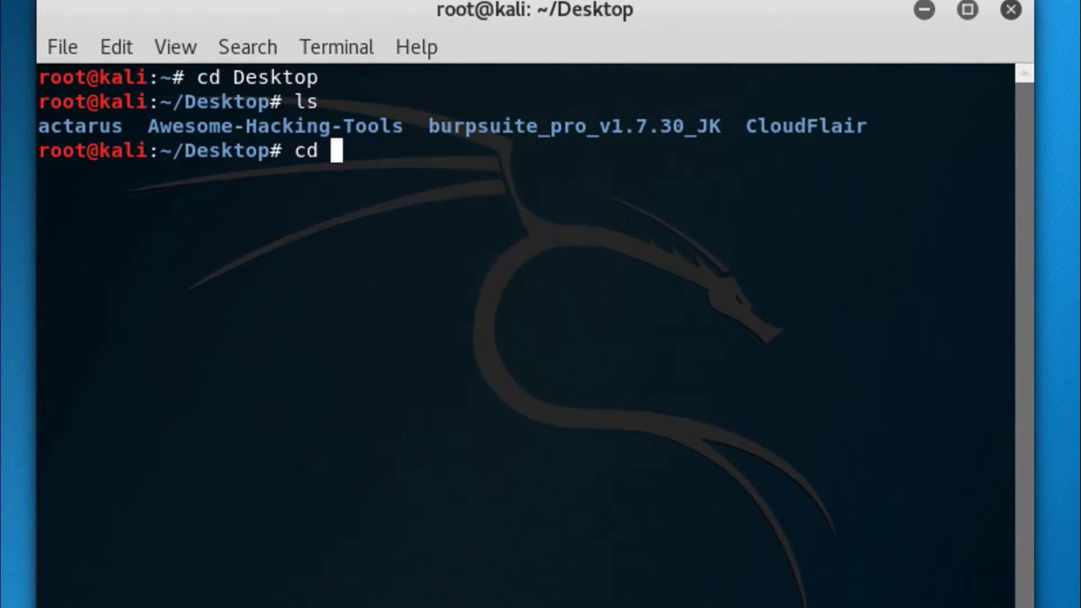
{"action": "left_click_drag", "start_coordinate": [732, 126], "coordinate": [429, 126]}
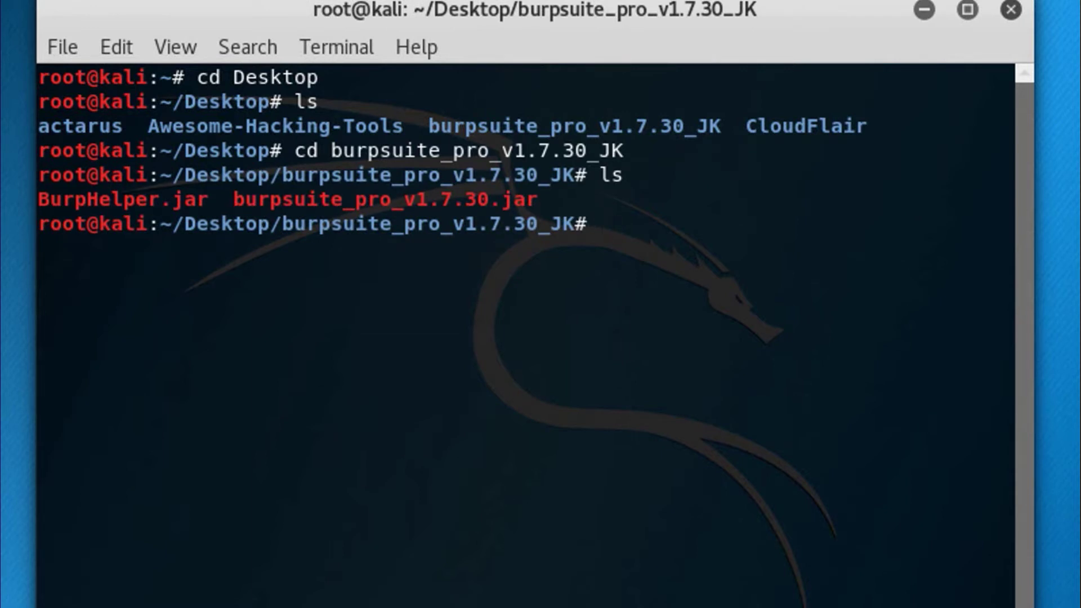
Step: Launch BurpHelper.jar with java -jar and run Burp Suite Professional from the helper window with its preset options
{"action": "type", "text": "cd"}
{"action": "key", "text": "BackSpace"}
{"action": "key", "text": "BackSpace"}
{"action": "key", "text": "BackSpace"}
{"action": "type", "text": "jac"}
{"action": "key", "text": "BackSpace"}
{"action": "type", "text": "va -"}
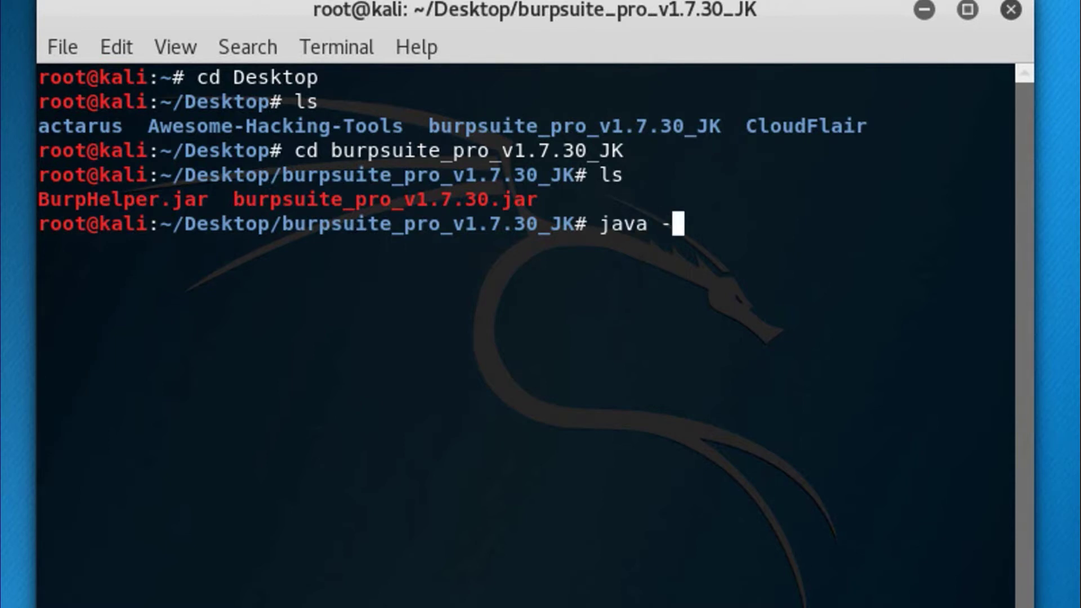
{"action": "type", "text": "jar"}
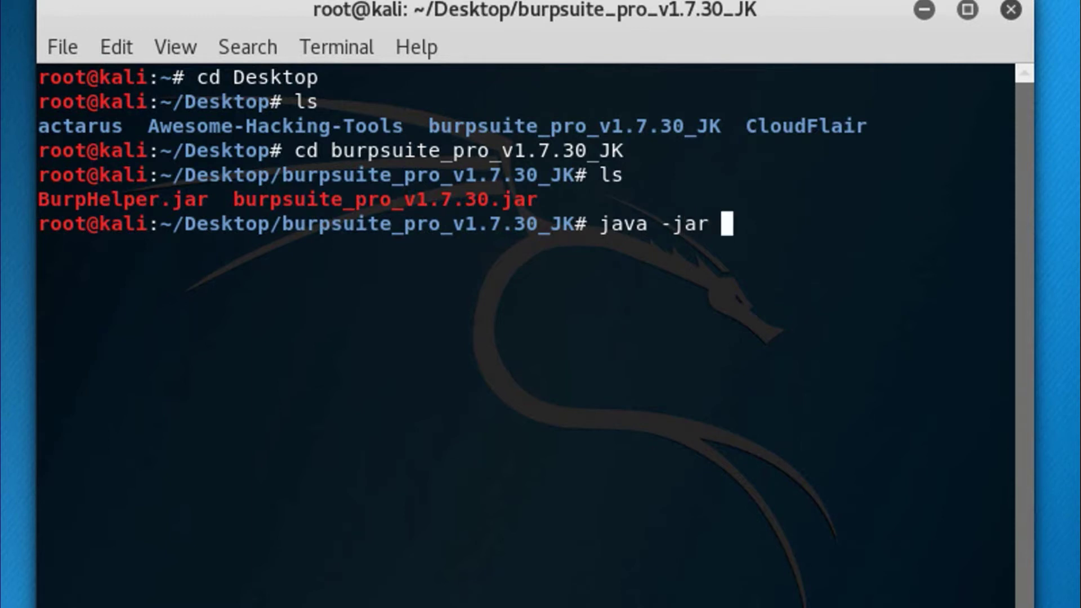
{"action": "left_click_drag", "start_coordinate": [209, 199], "coordinate": [39, 199]}
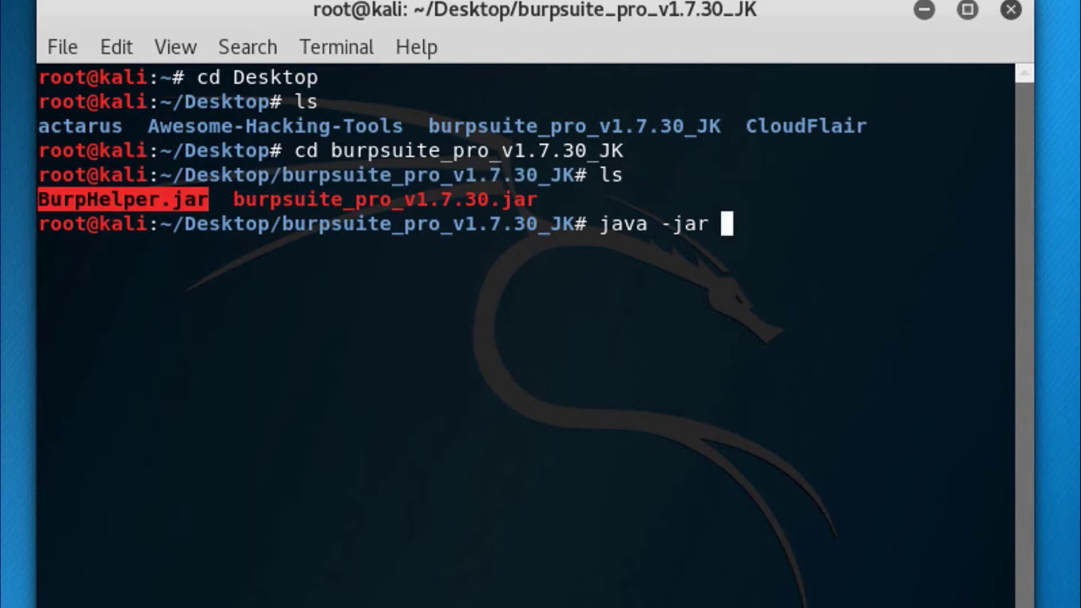
{"action": "type", "text": "BurpHelper.jar"}
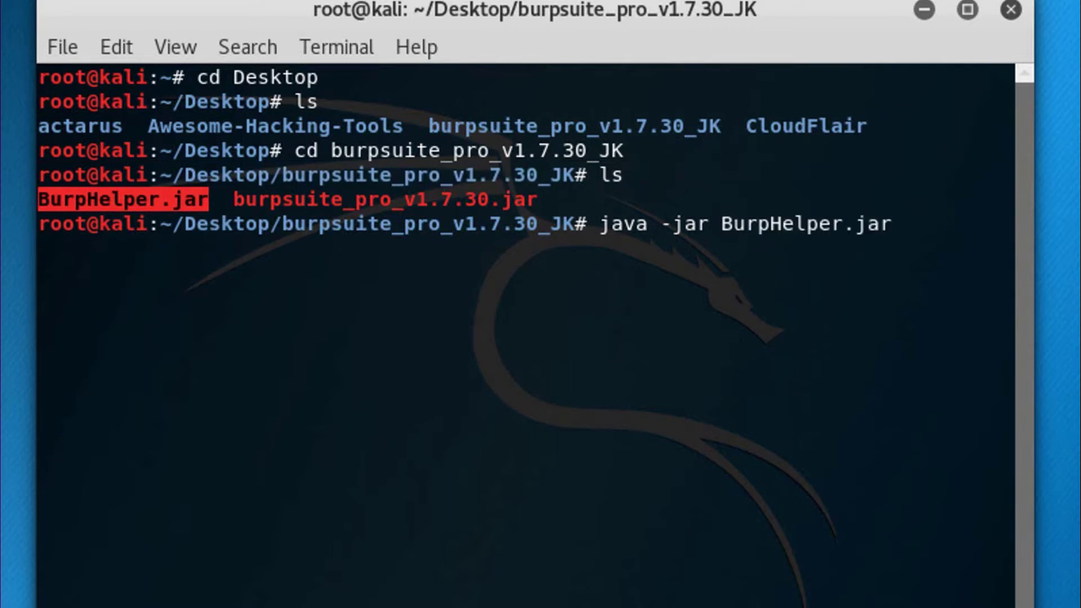
{"action": "key", "text": "Return"}
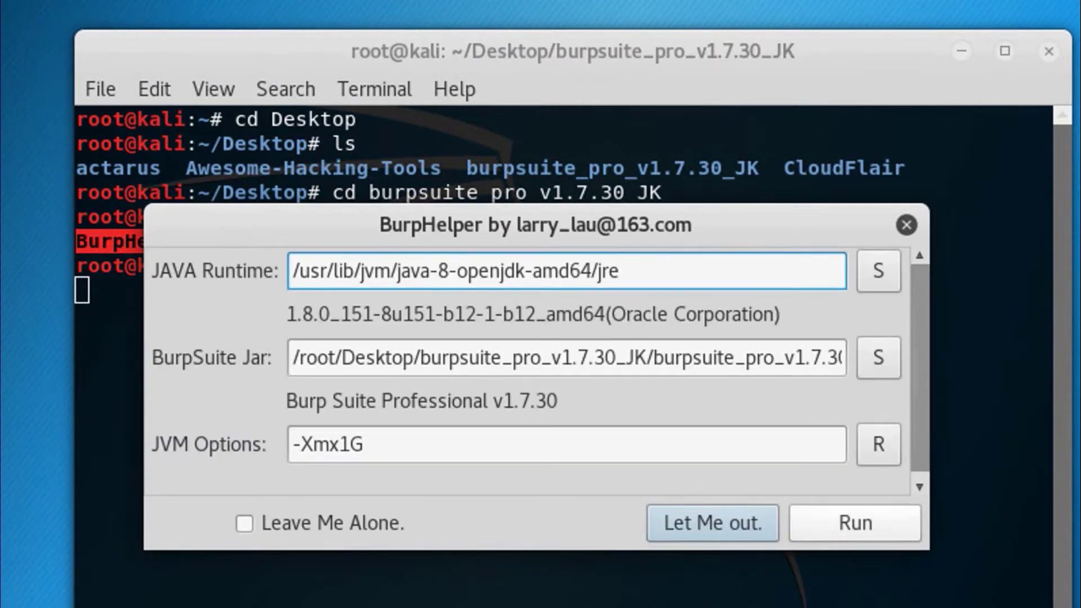
{"action": "left_click", "coordinate": [854, 523]}
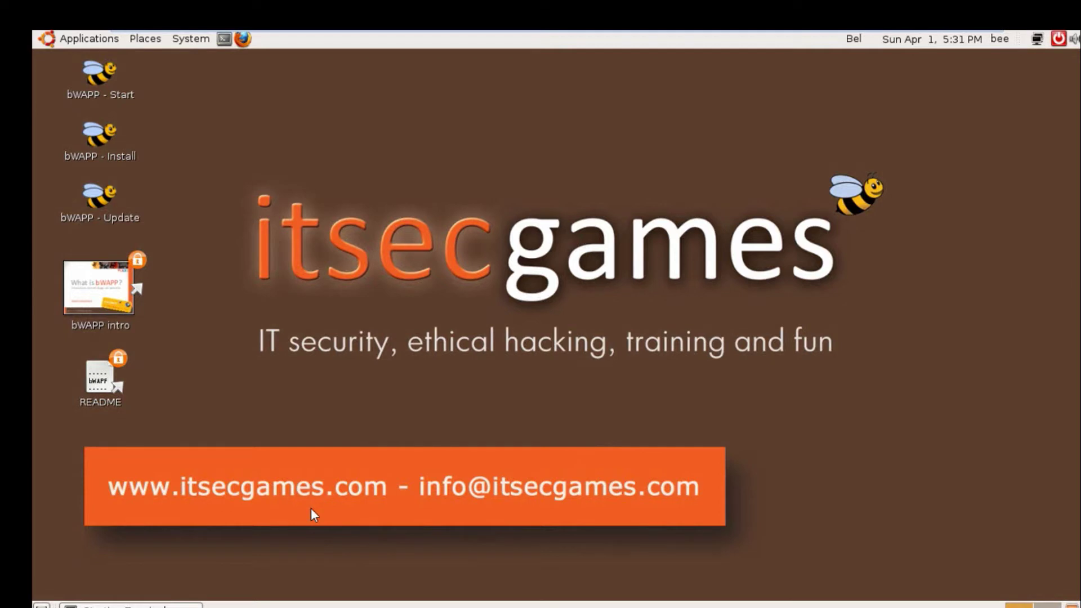
Step: Switch to the bee-box virtual machine and look up the eth0 IP address with ifconfig in a terminal
{"action": "type", "text": "ifconig"}
{"action": "key", "text": "Return"}
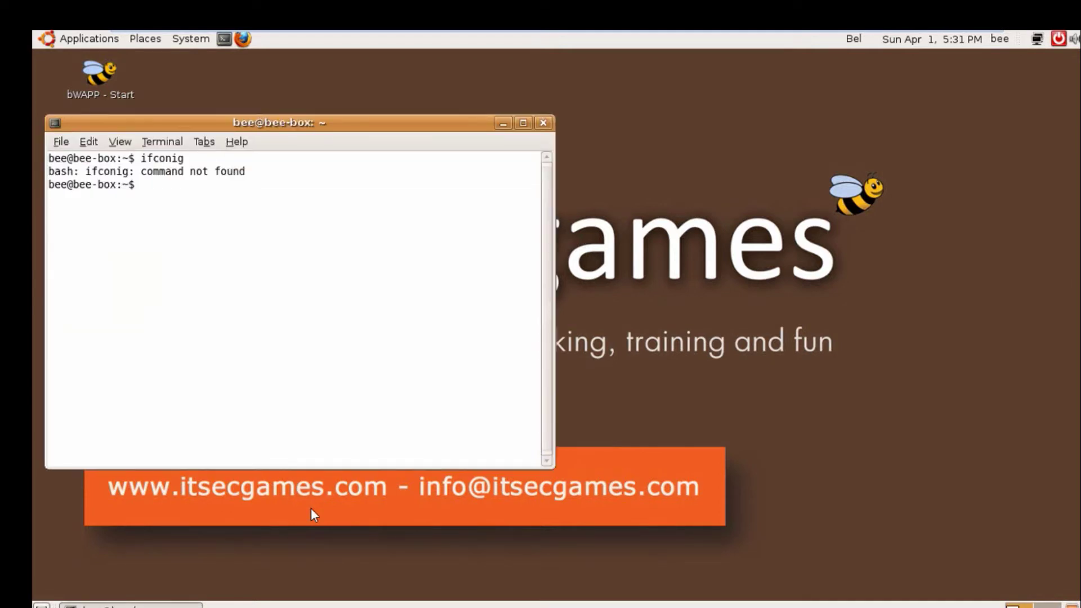
{"action": "type", "text": "ifcon"}
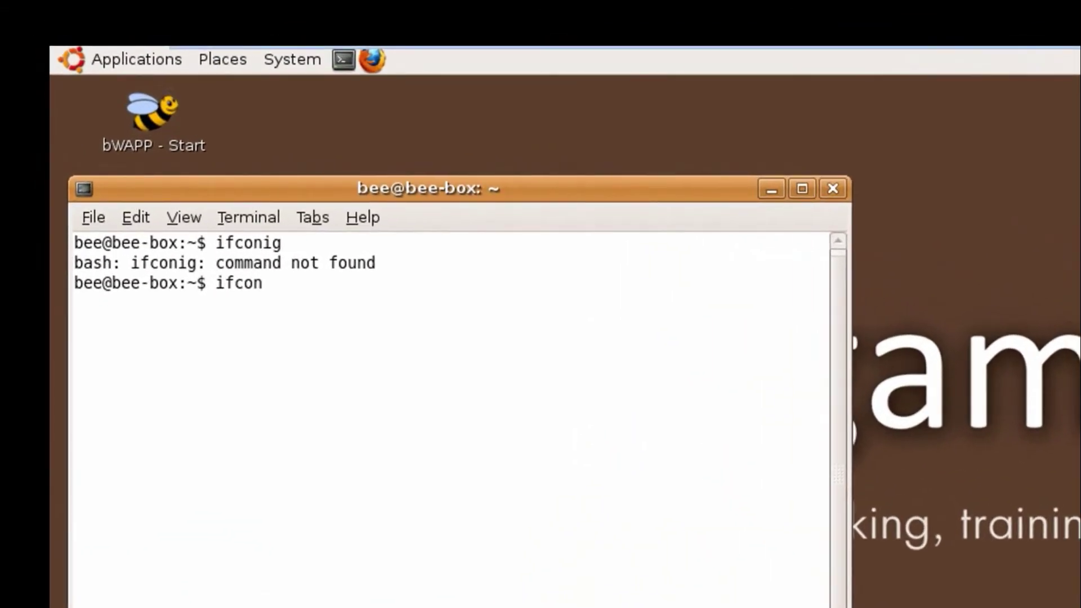
{"action": "type", "text": "fig"}
{"action": "key", "text": "Return"}
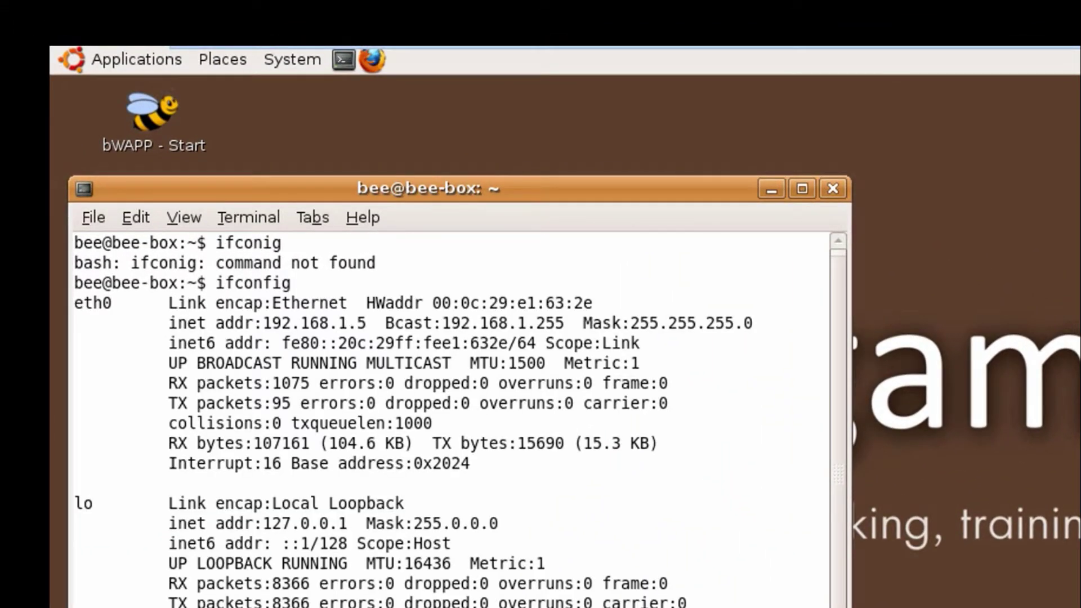
{"action": "left_click_drag", "start_coordinate": [385, 323], "coordinate": [262, 323]}
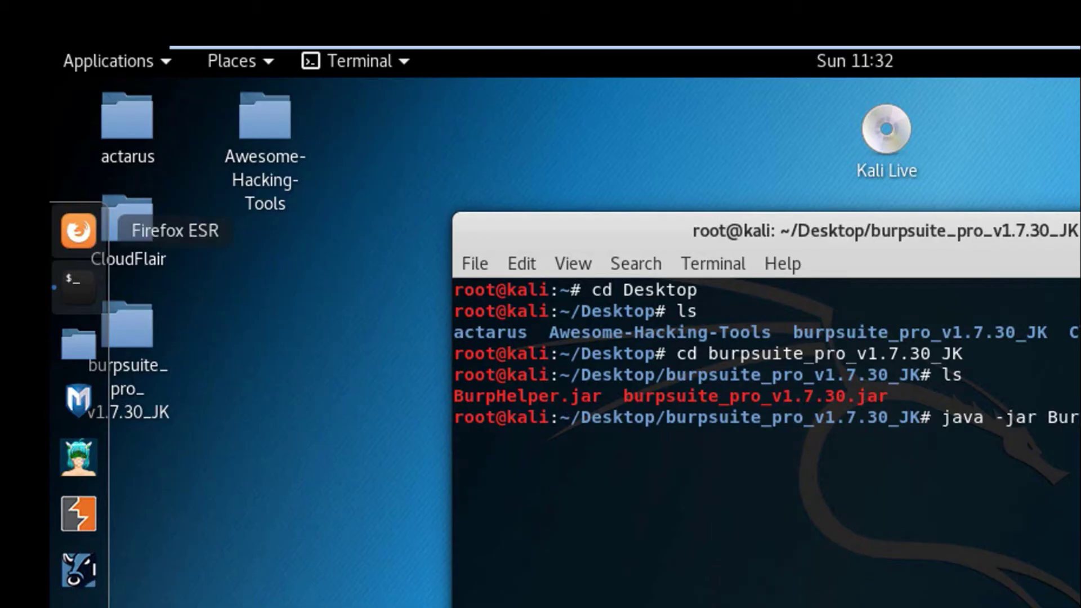
Step: Back in Kali, start Firefox and create a temporary Burp Suite project that uses the Burp defaults
{"action": "right_click", "coordinate": [79, 231]}
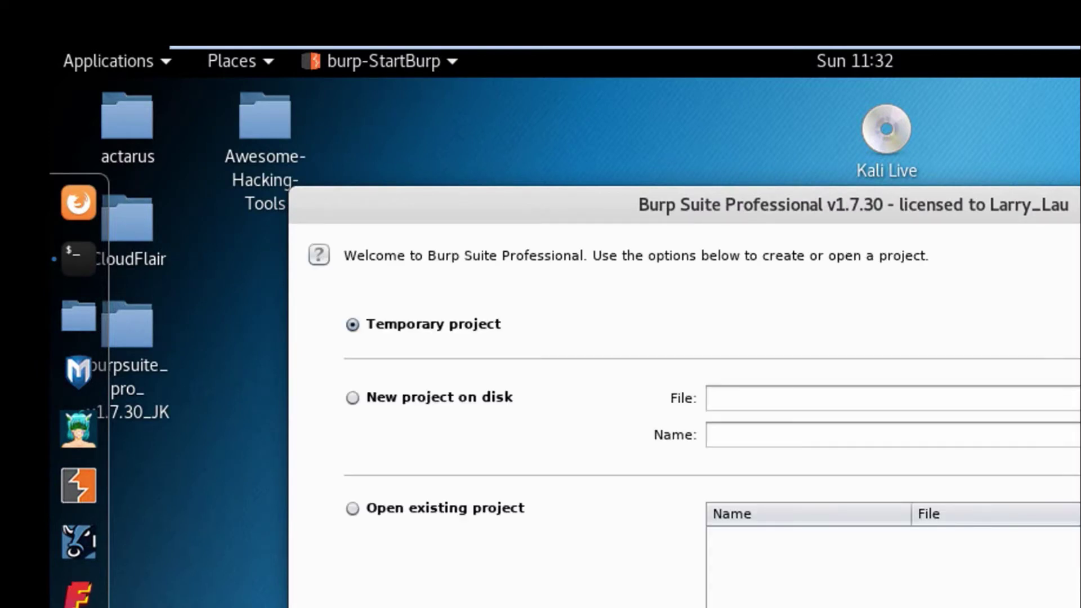
{"action": "key", "text": "Return"}
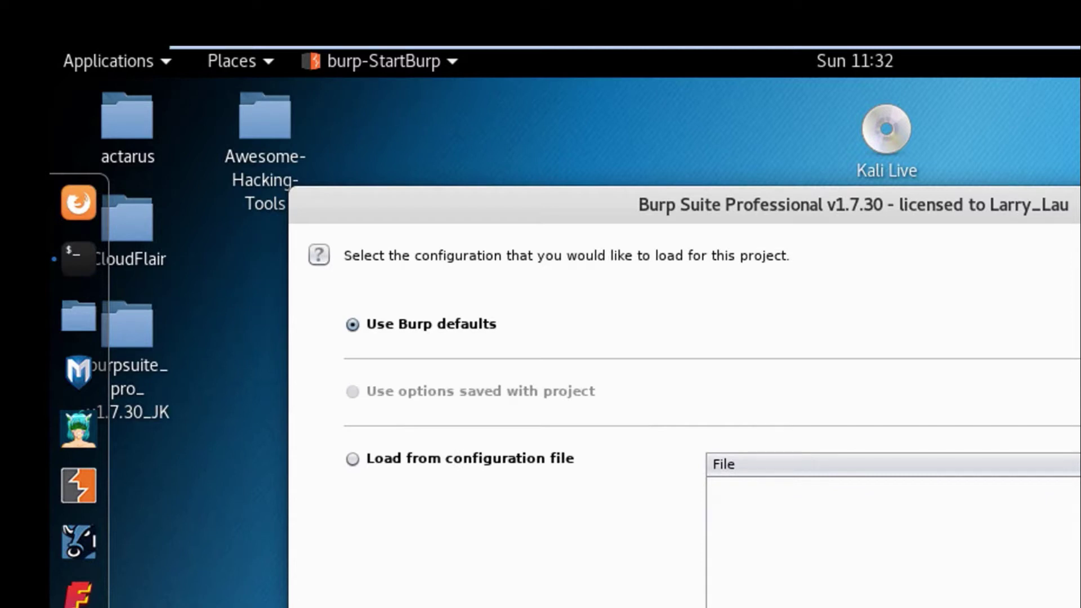
{"action": "key", "text": "Return"}
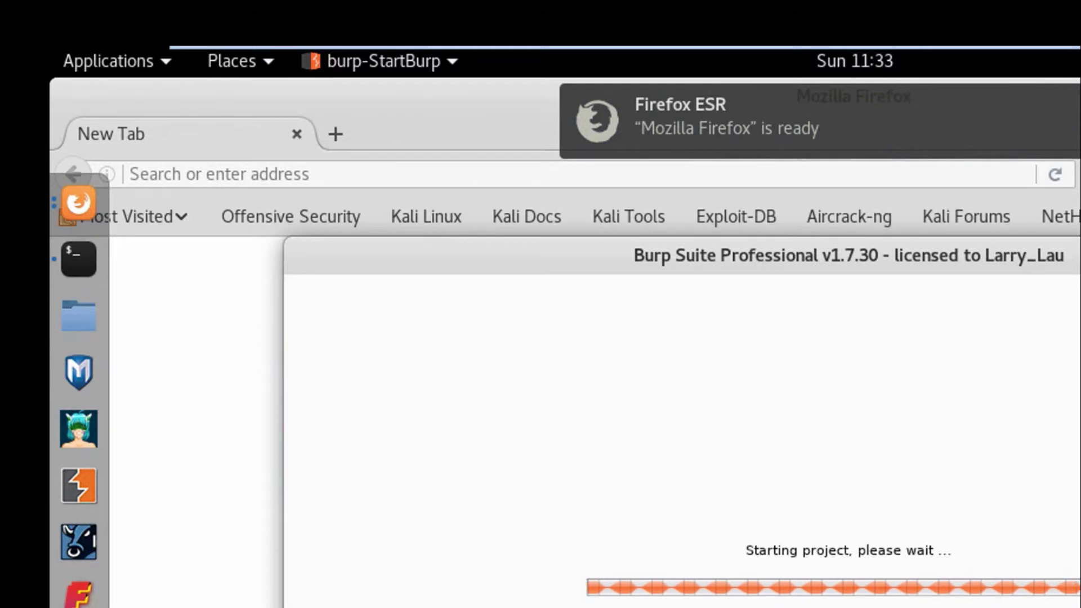
Step: Switch to Firefox and try to open 192.168.1.5 in a new tab
{"action": "key", "text": "alt+Tab"}
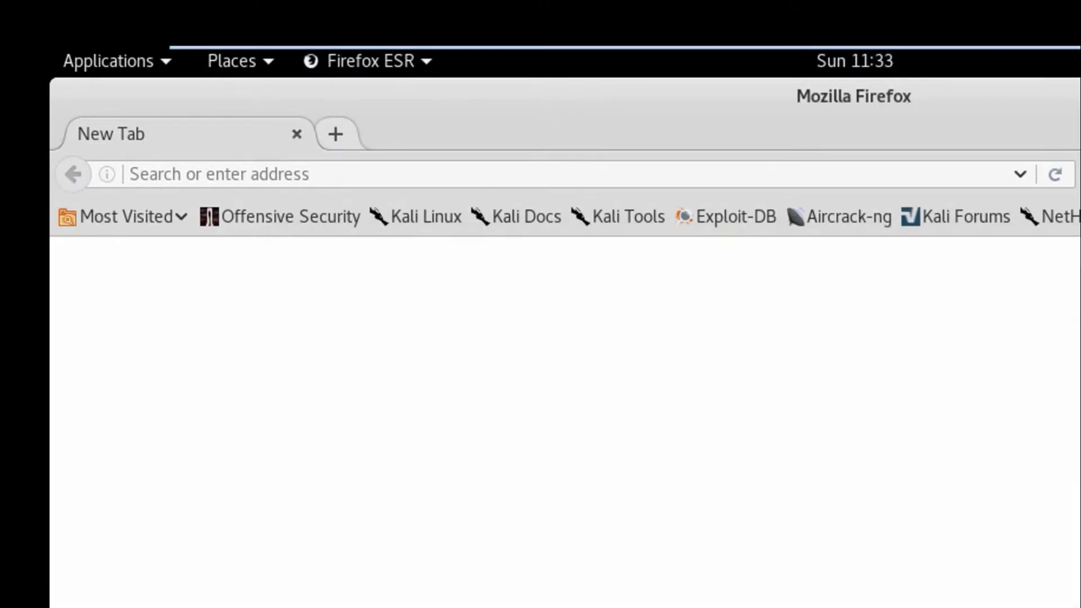
{"action": "key", "text": "ctrl+t"}
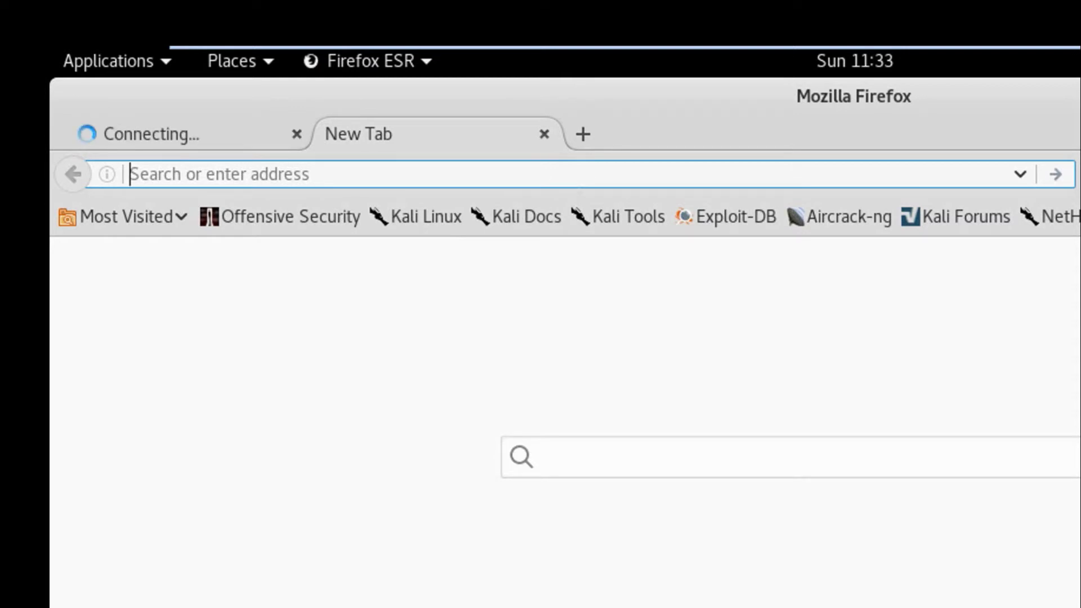
{"action": "type", "text": "192.168.1.5"}
{"action": "key", "text": "Return"}
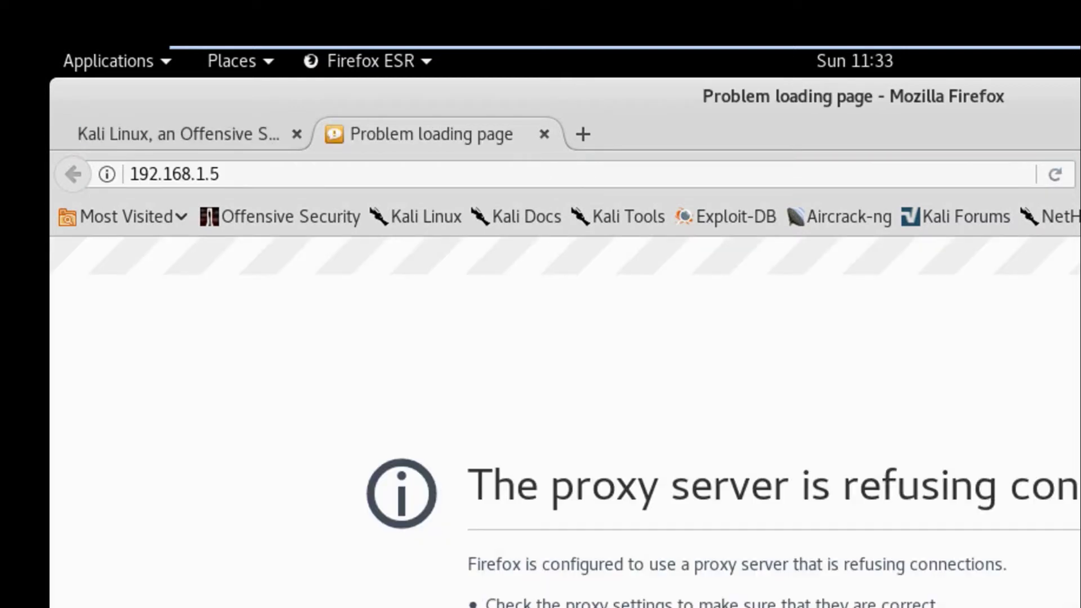
Step: Open the Firefox preferences page (about:preferences) in a separate tab
{"action": "key", "text": "F5"}
{"action": "type", "text": "about:preferences"}
{"action": "key", "text": "Return"}
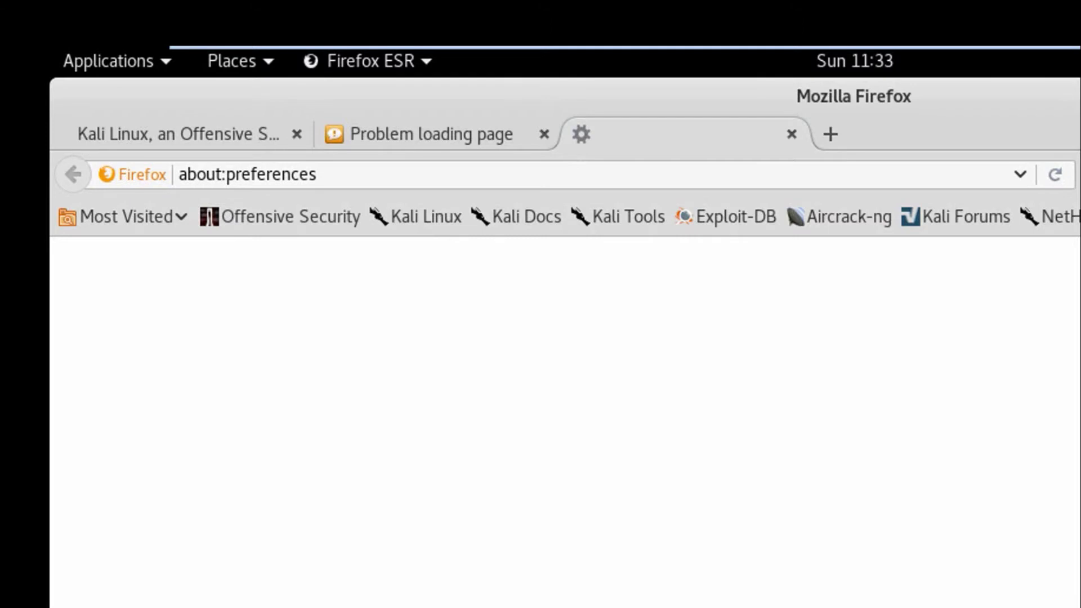
Step: Request 192.168.1.5 again in another new tab
{"action": "key", "text": "ctrl+t"}
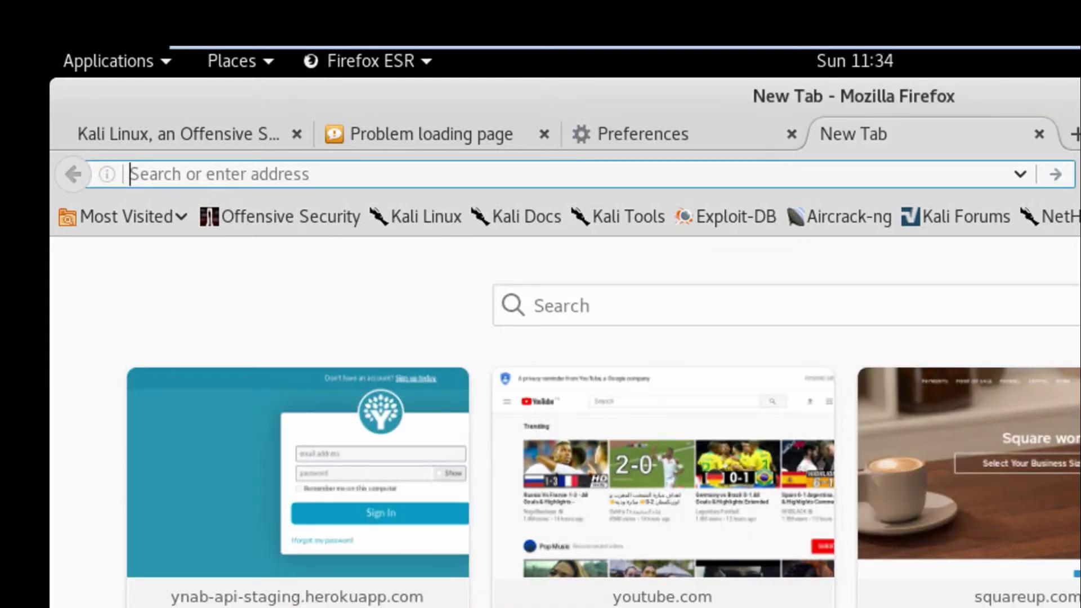
{"action": "type", "text": "192.168.1.5"}
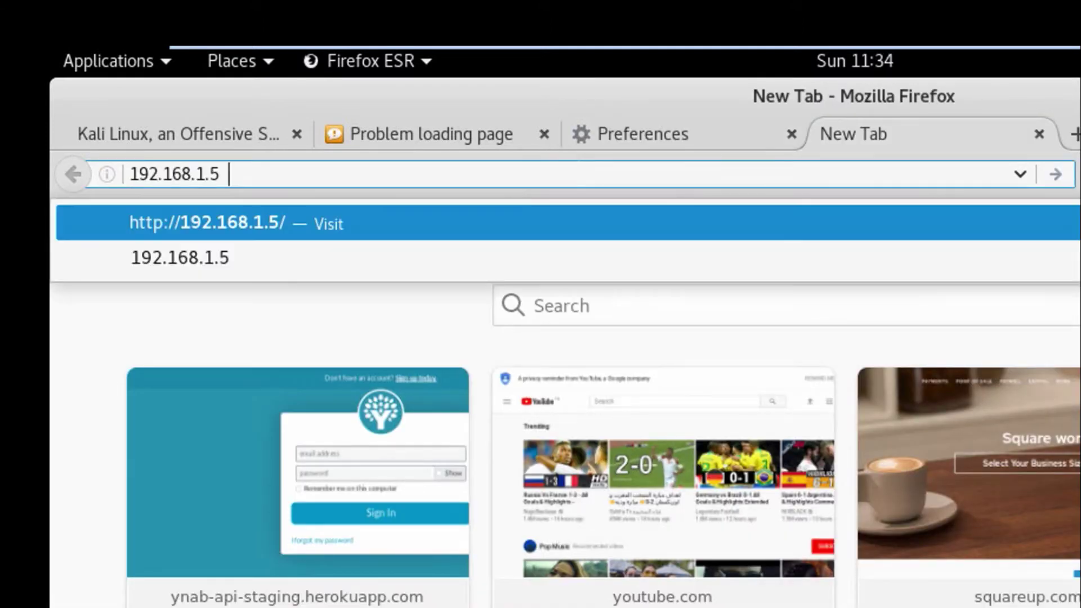
{"action": "key", "text": "Return"}
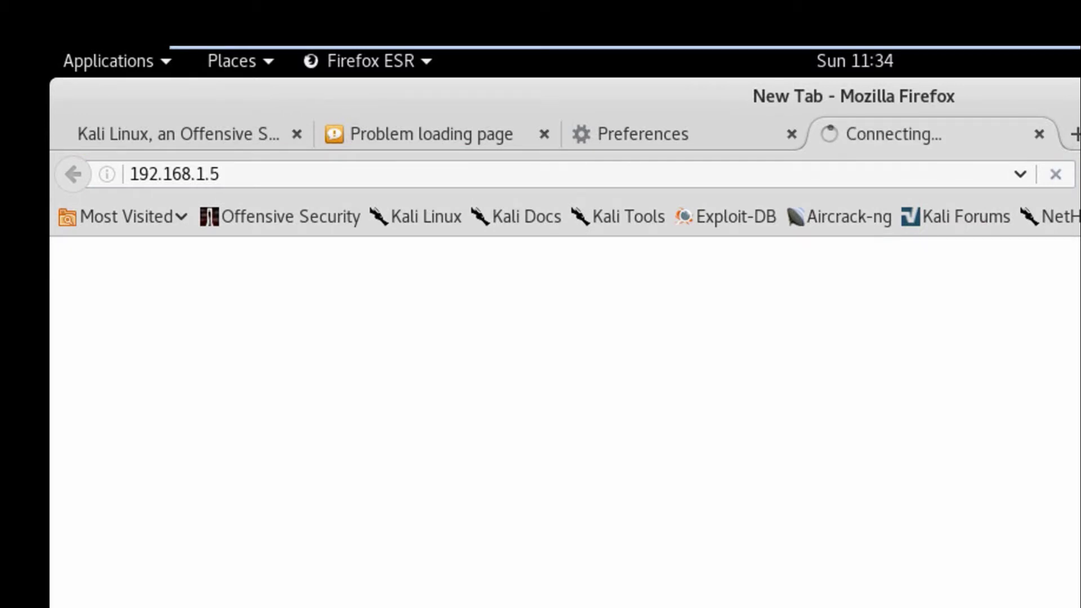
Step: Set the connection to No proxy in the advanced network preferences
{"action": "key", "text": "ctrl+Page_Up"}
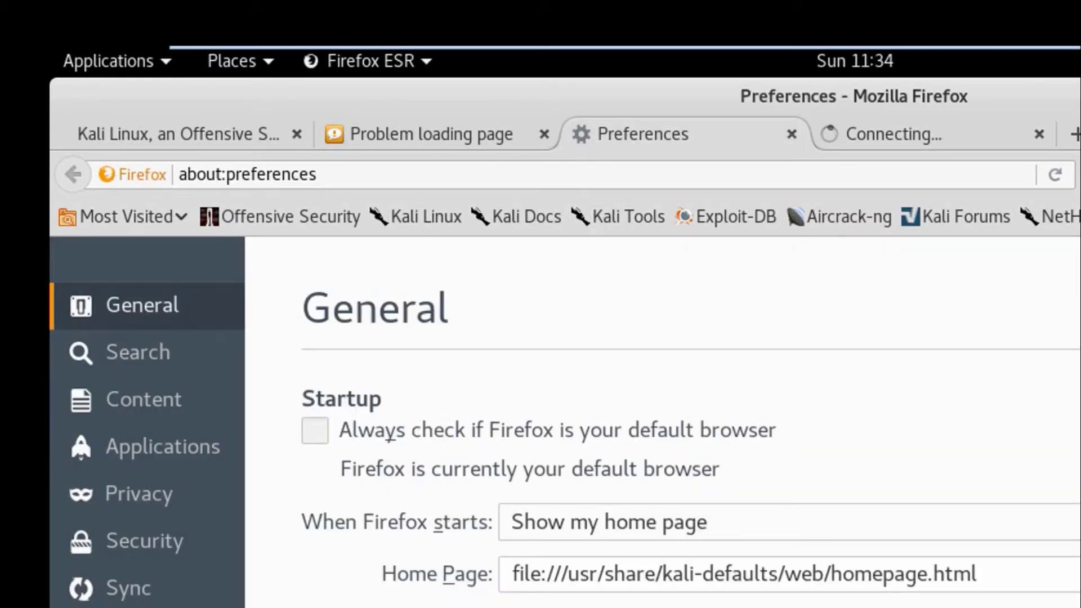
{"action": "key", "text": "End"}
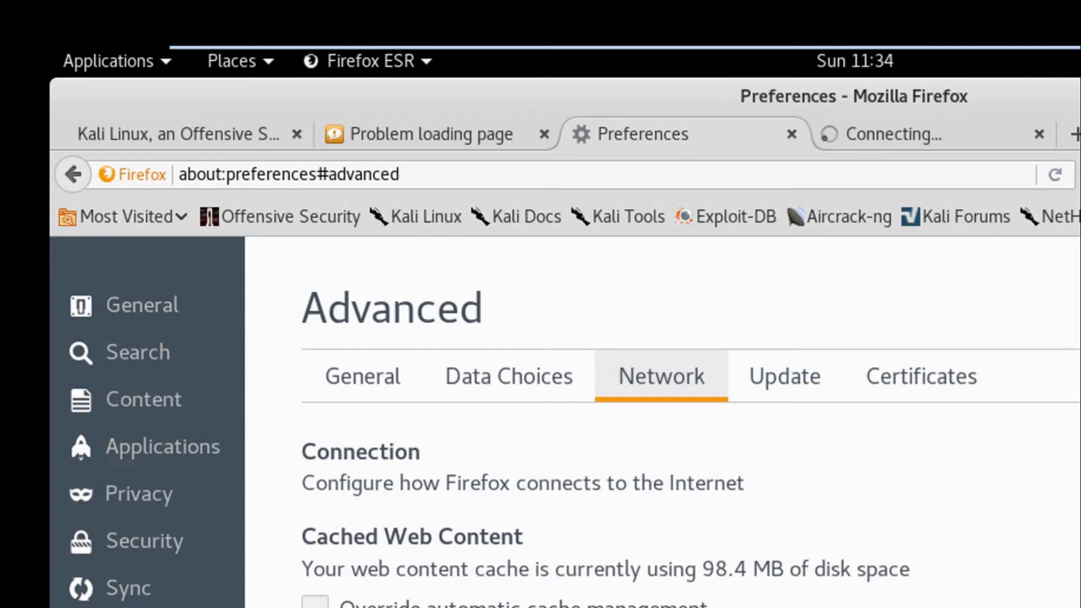
{"action": "key", "text": "F5"}
{"action": "key", "text": "alt+e"}
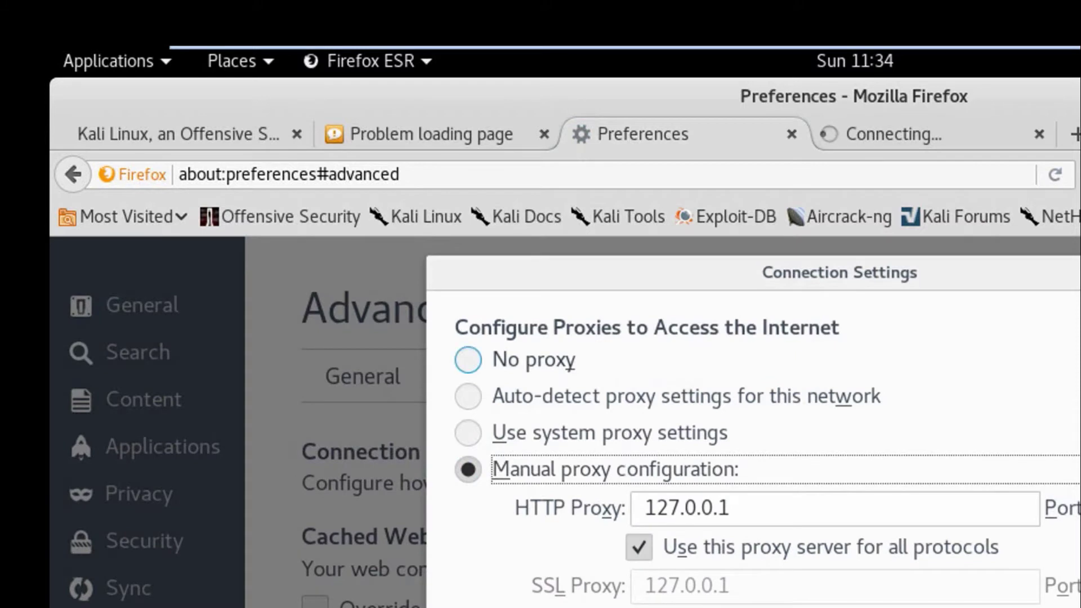
{"action": "left_click", "coordinate": [468, 360]}
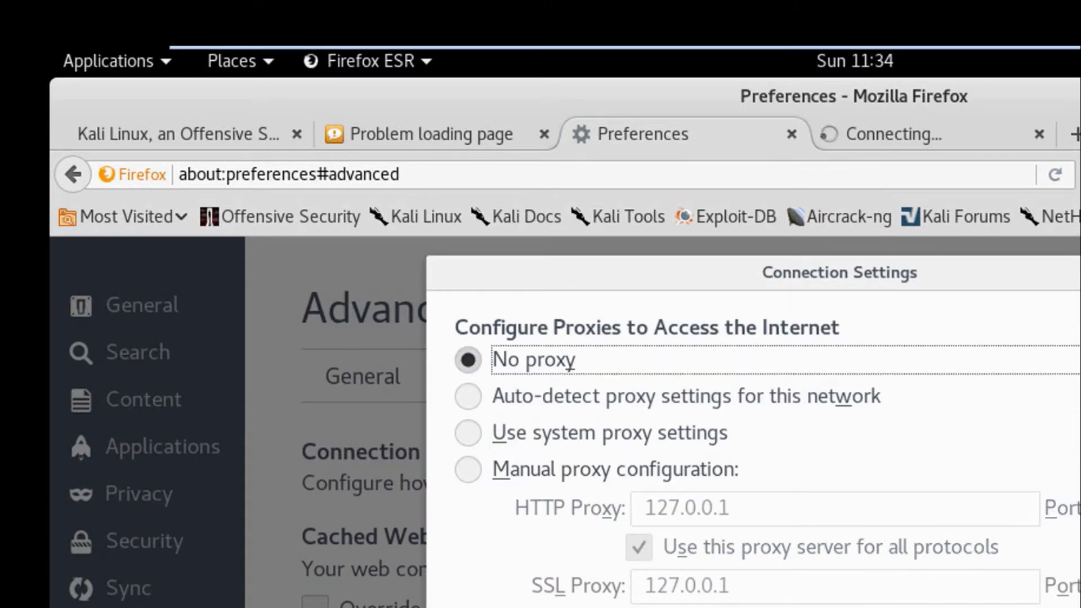
{"action": "key", "text": "Return"}
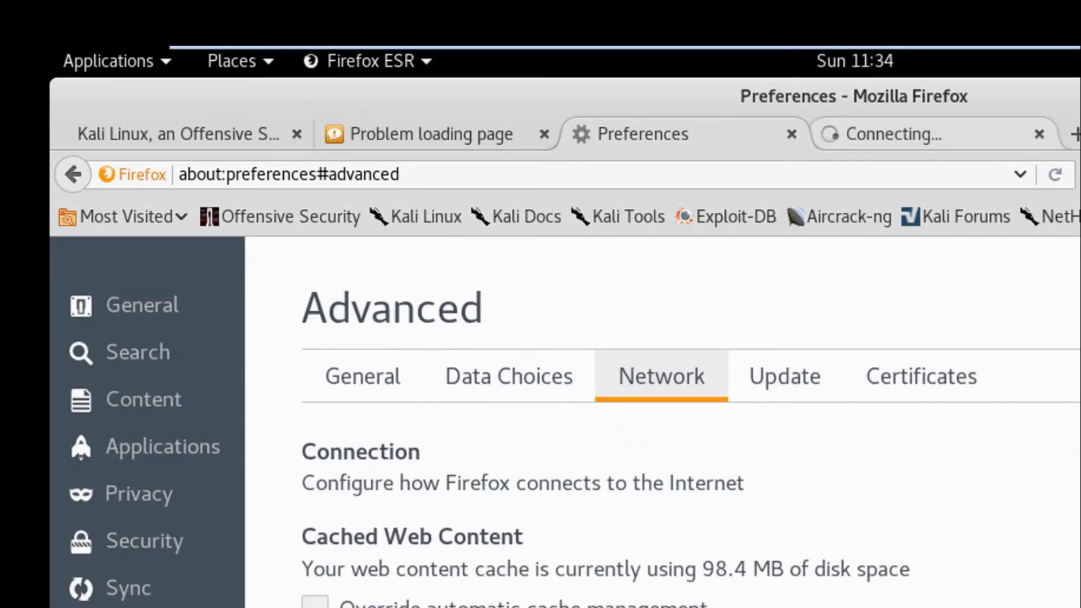
Step: Open the bWAPP login page from the site loaded at 192.168.1.5 and bring its login form into view
{"action": "left_click", "coordinate": [917, 134]}
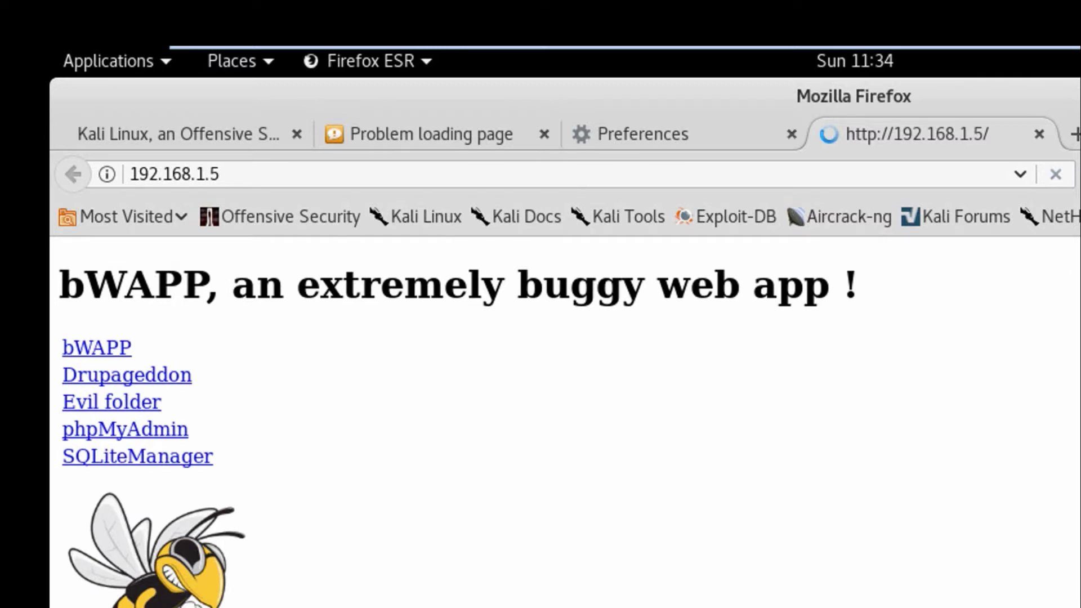
{"action": "left_click", "coordinate": [97, 348]}
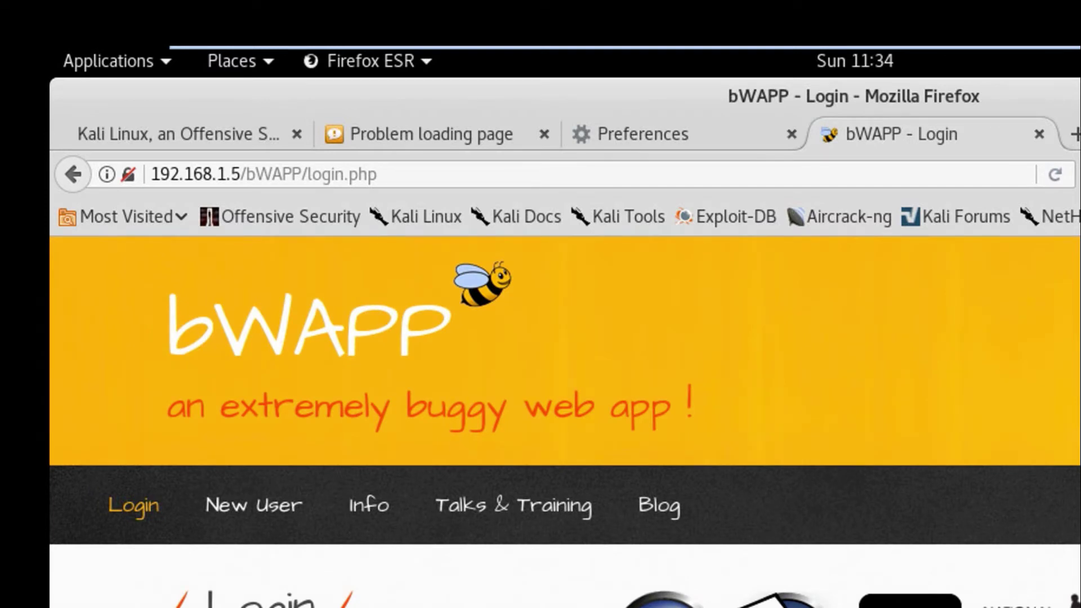
{"action": "scroll", "coordinate": [563, 422], "scroll_direction": "down", "scroll_amount": 2}
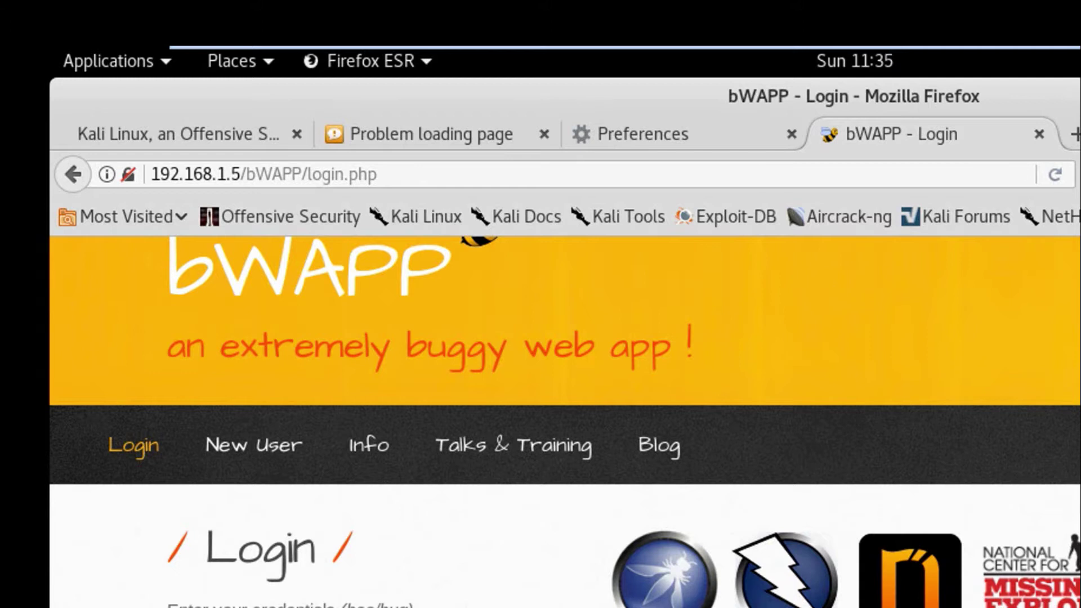
Step: Set the Firefox connection back to manual proxy configuration, using 127.0.0.1 for all protocols
{"action": "key", "text": "ctrl+Page_Up"}
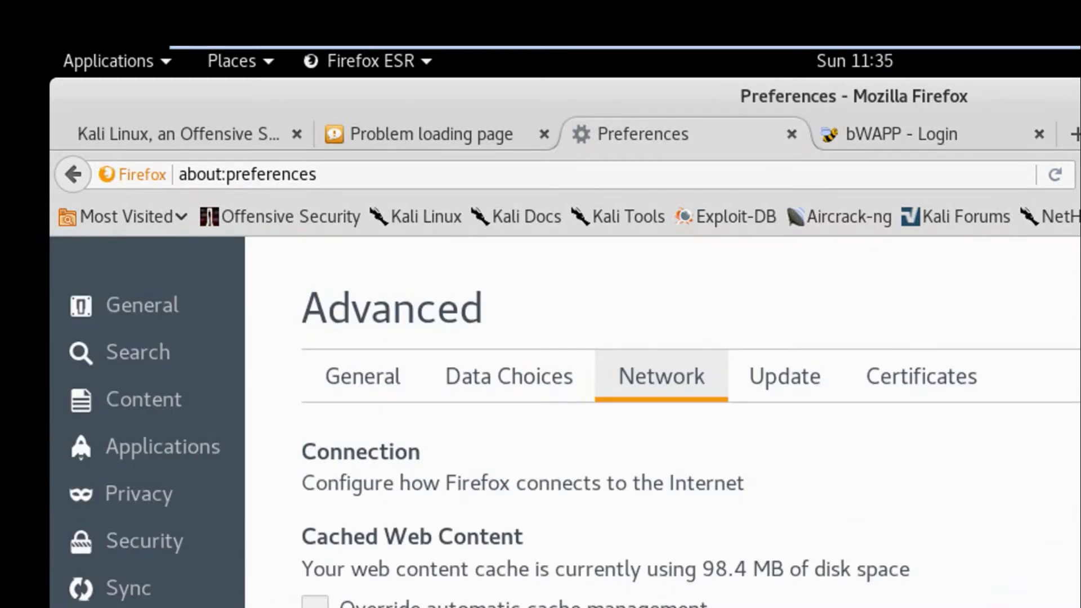
{"action": "key", "text": "F5"}
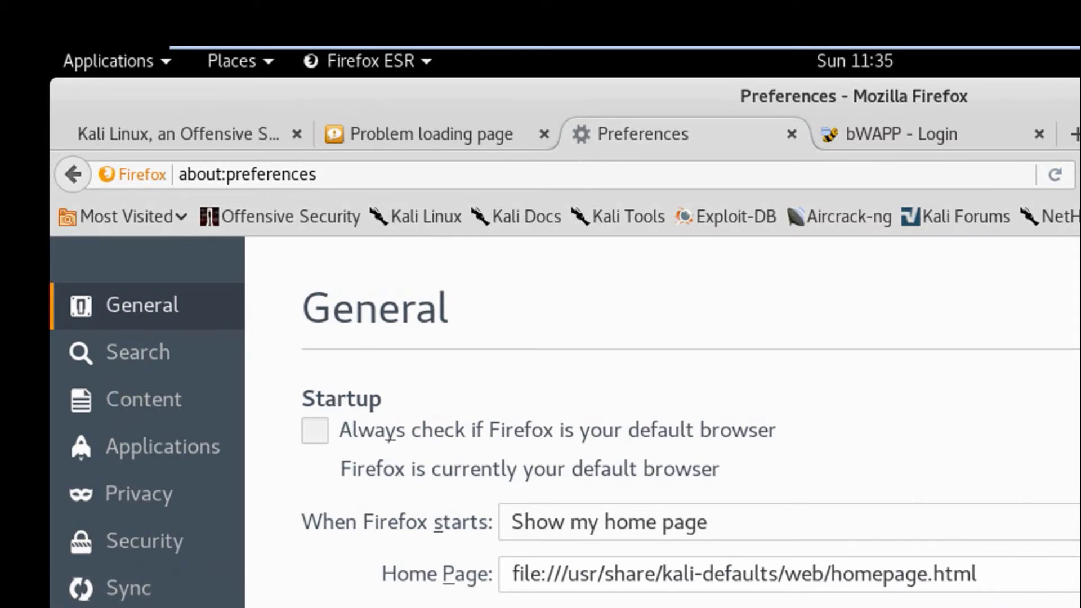
{"action": "left_click", "coordinate": [146, 607]}
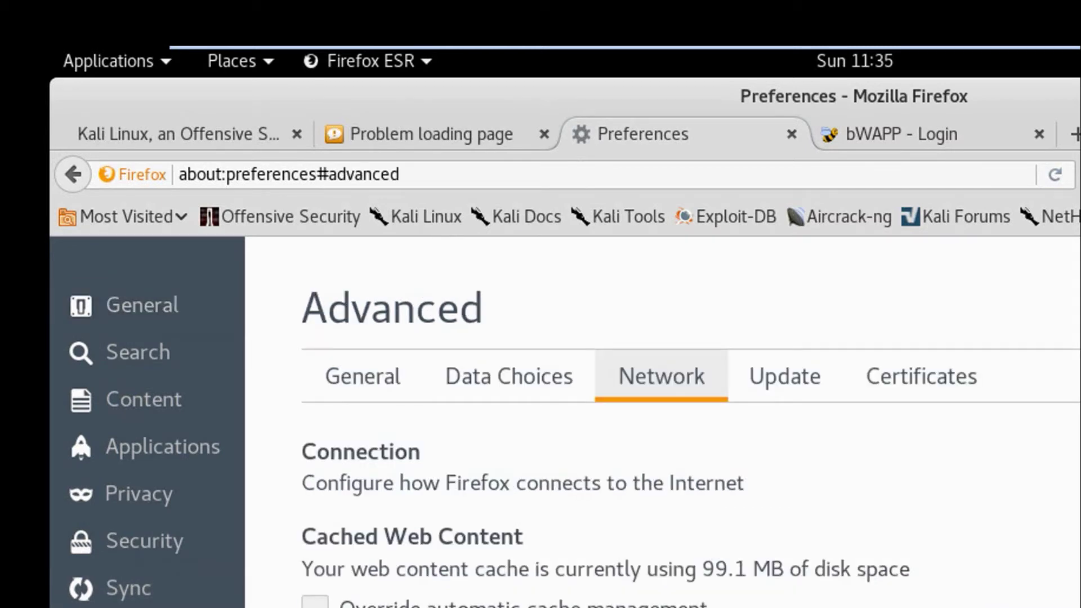
{"action": "key", "text": "alt+e"}
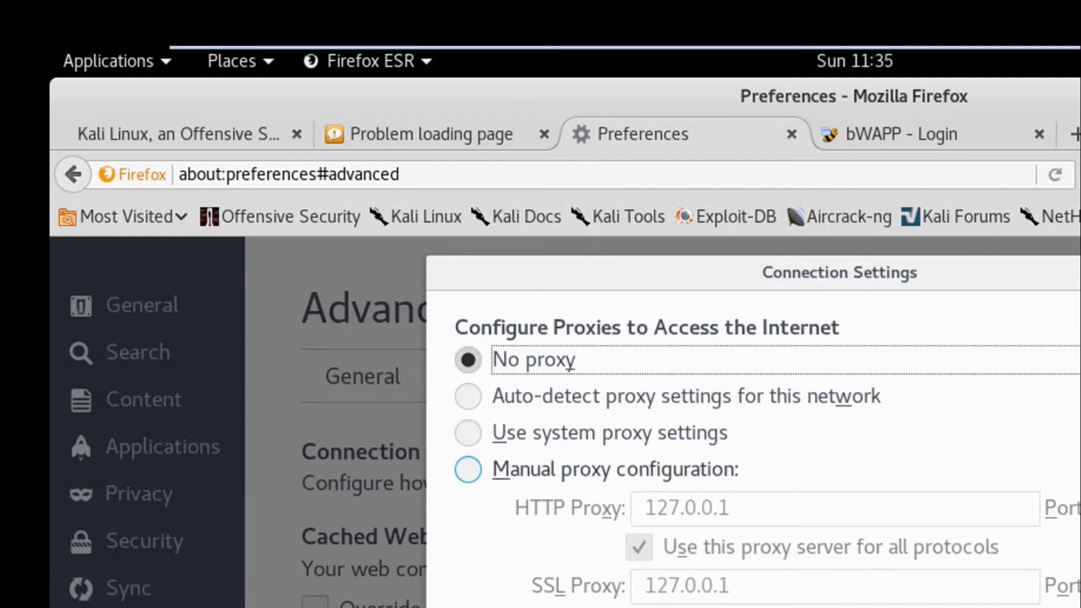
{"action": "left_click", "coordinate": [468, 470]}
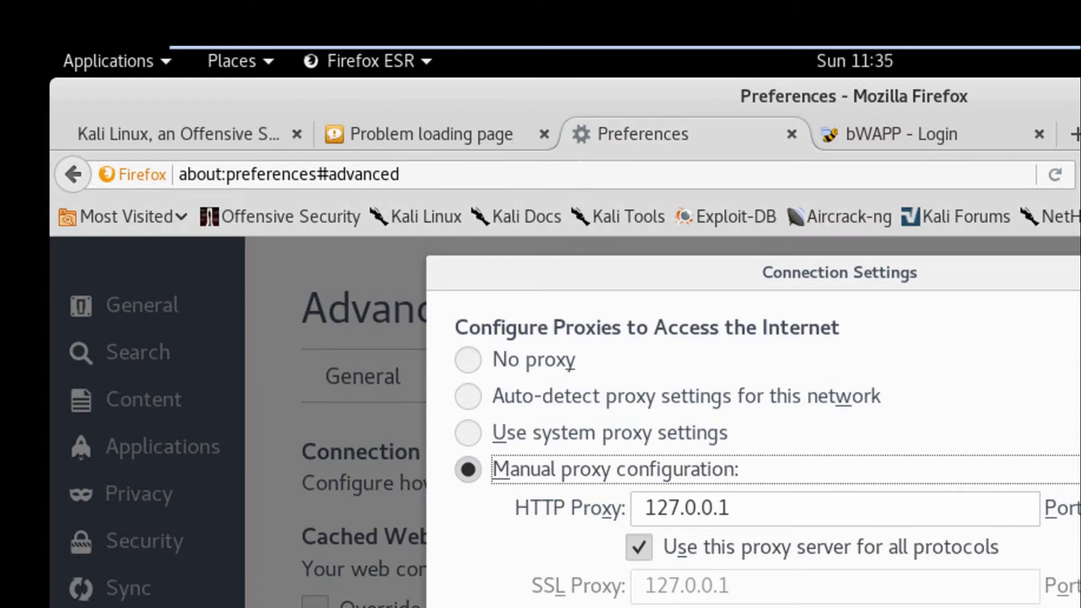
{"action": "key", "text": "Return"}
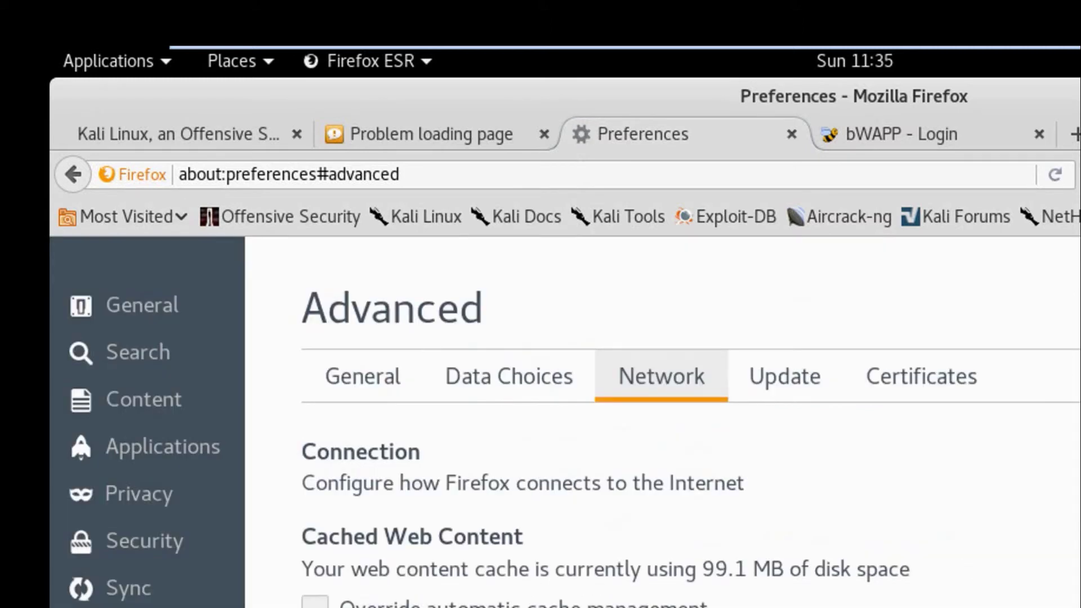
Step: Switch to Burp Suite and forward all the pending requests held by the proxy's interception
{"action": "key", "text": "ctrl+Tab"}
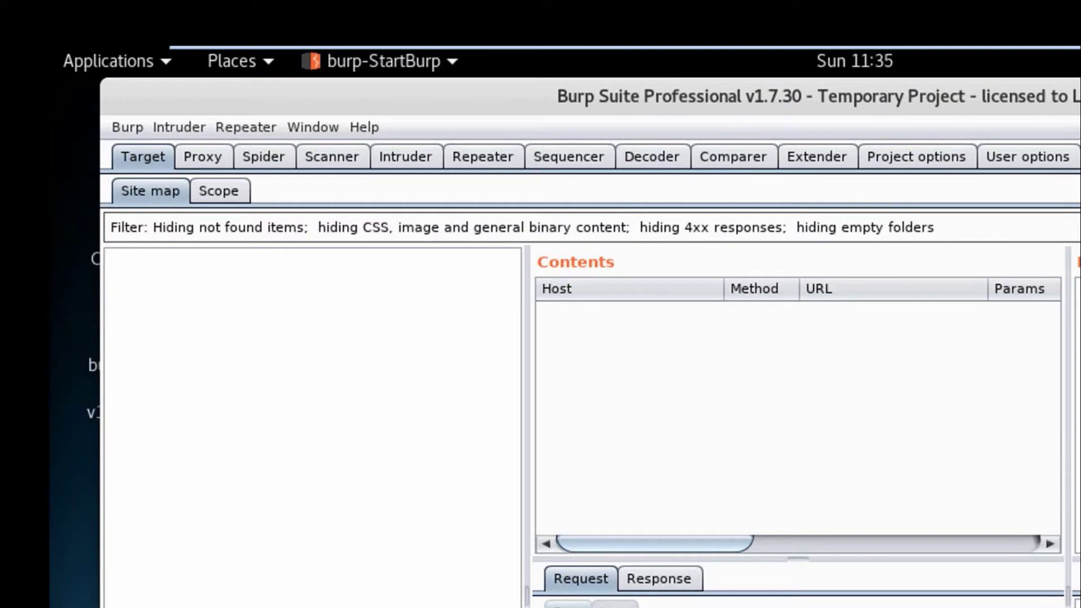
{"action": "key", "text": "ctrl+shift+p"}
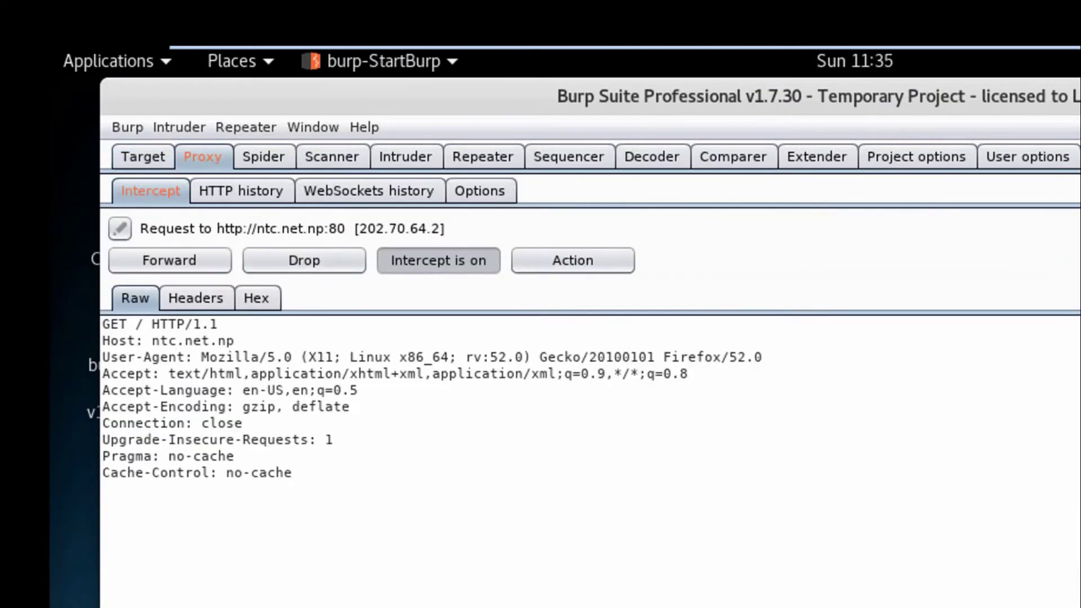
{"action": "key", "text": "ctrl+f"}
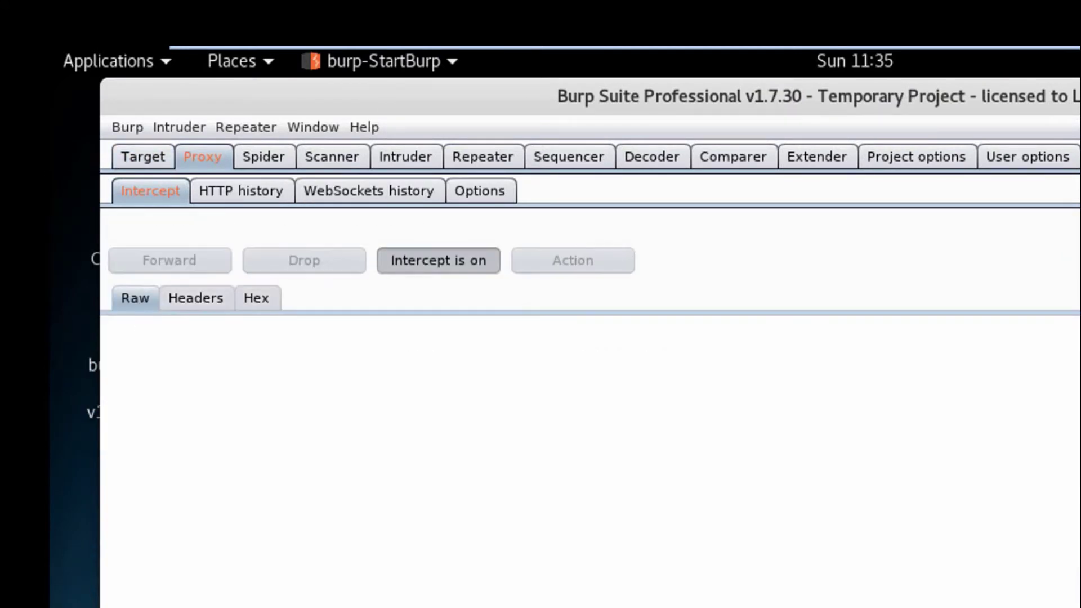
{"action": "key", "text": "ctrl+f"}
{"action": "key", "text": "ctrl+f"}
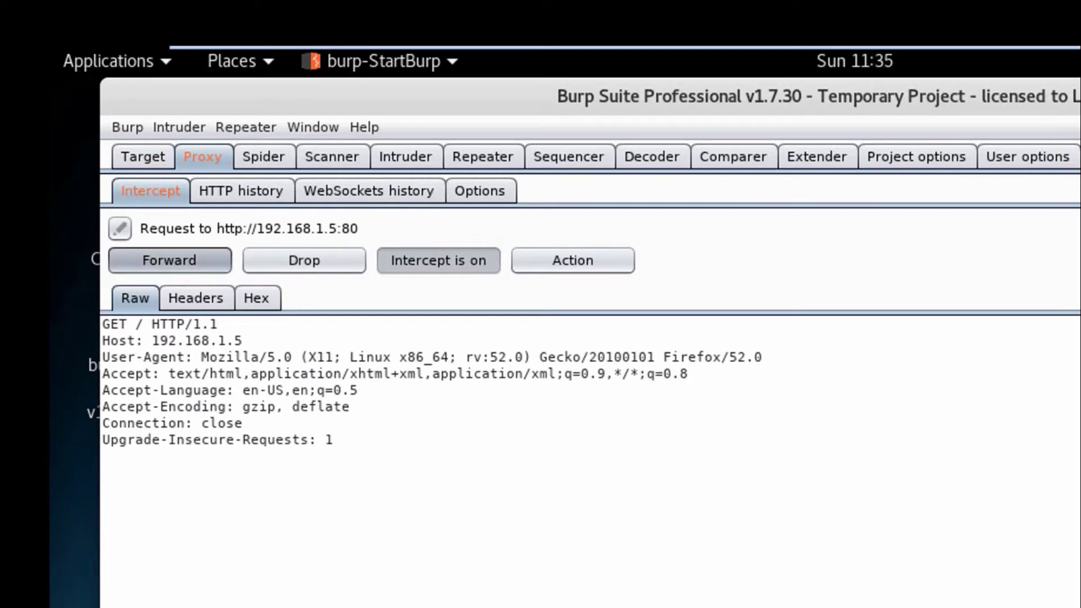
{"action": "key", "text": "ctrl+f"}
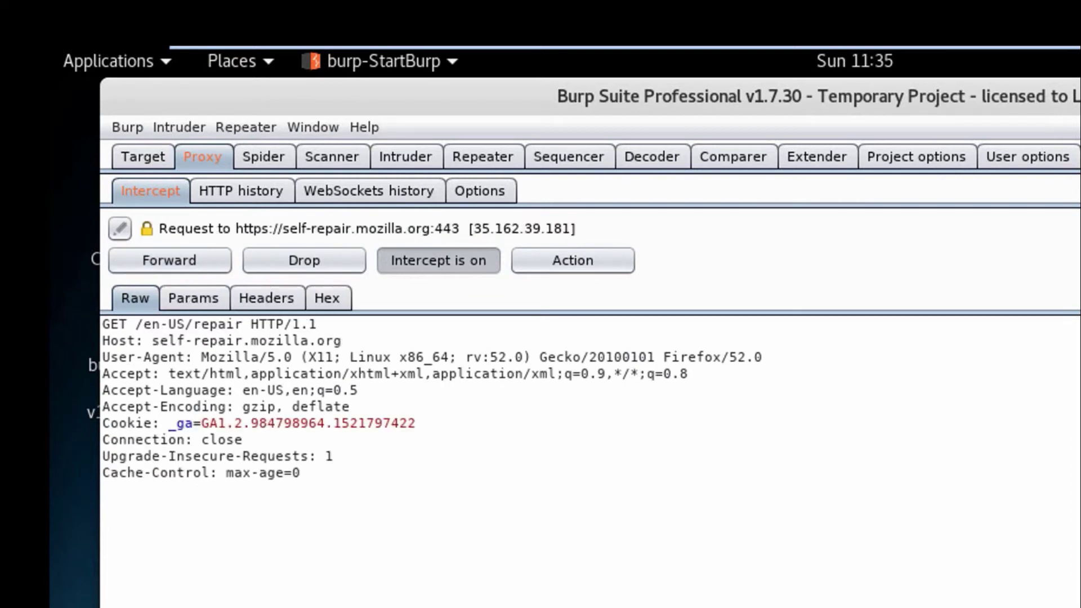
{"action": "key", "text": "ctrl+f"}
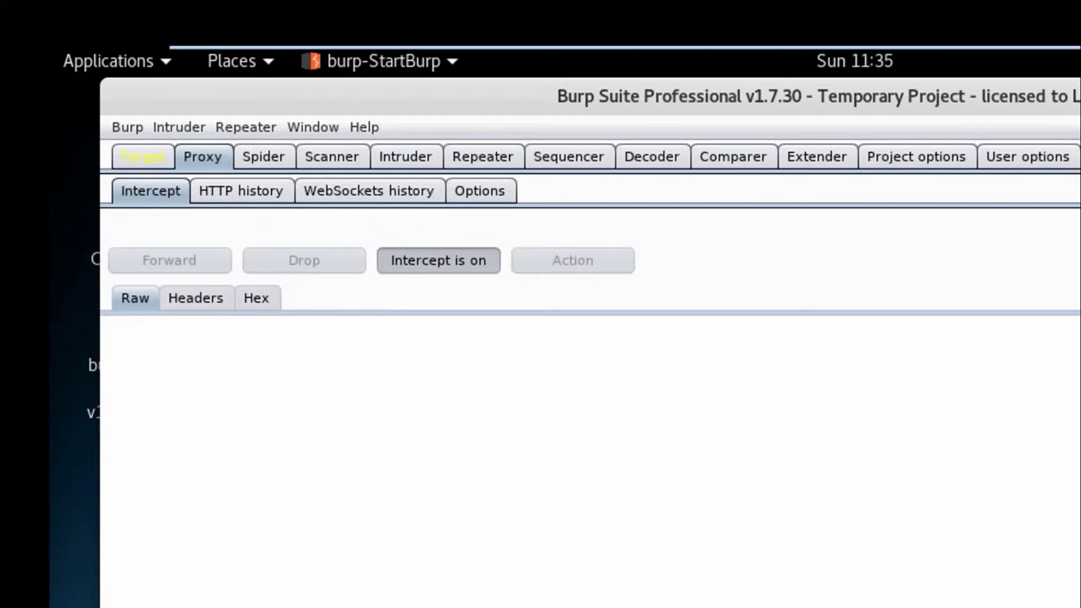
Step: Switch back to Firefox and reload the bWAPP login page at 192.168.1.5/bWAPP/login.php
{"action": "key", "text": "super+h"}
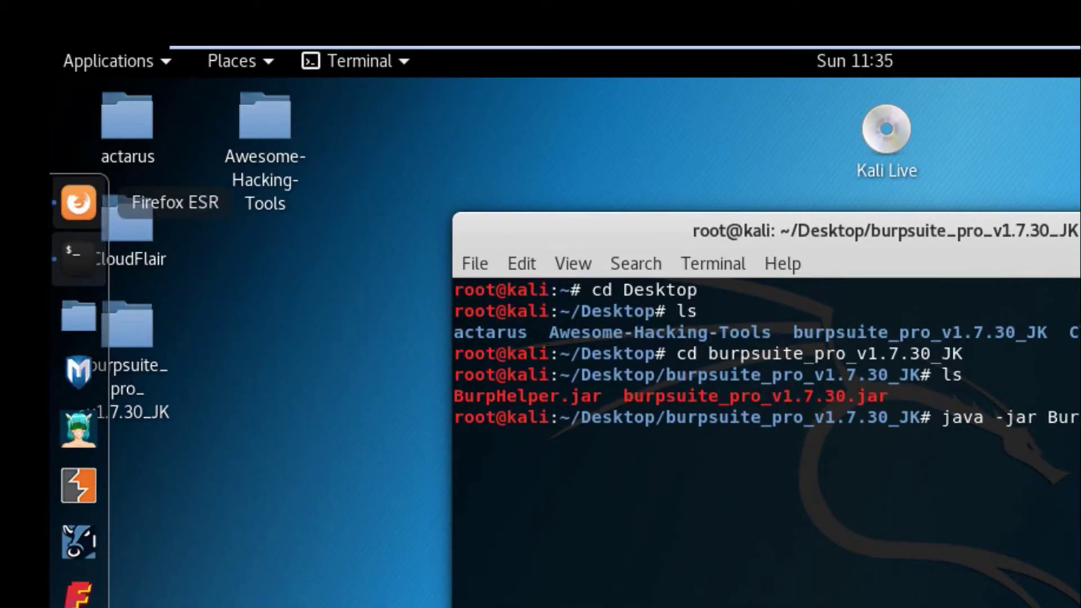
{"action": "left_click", "coordinate": [78, 202]}
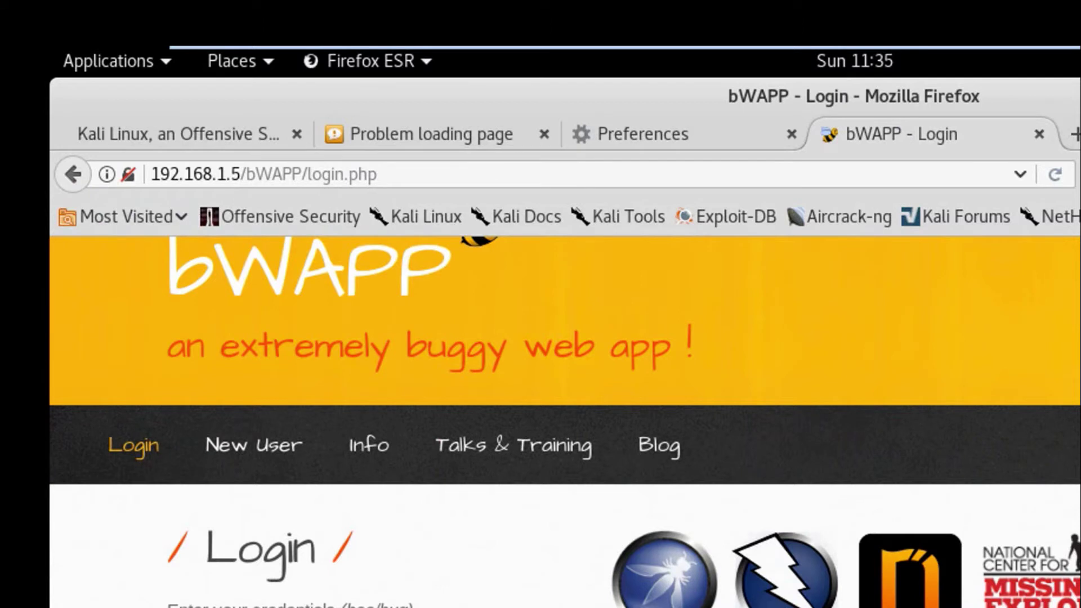
{"action": "left_click", "coordinate": [378, 174]}
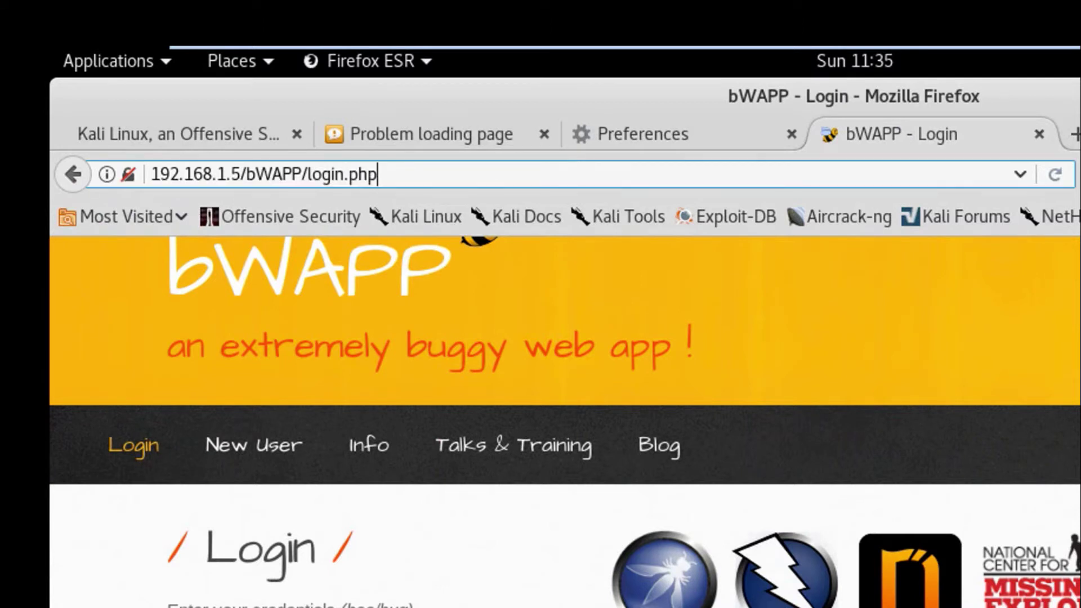
{"action": "key", "text": "Return"}
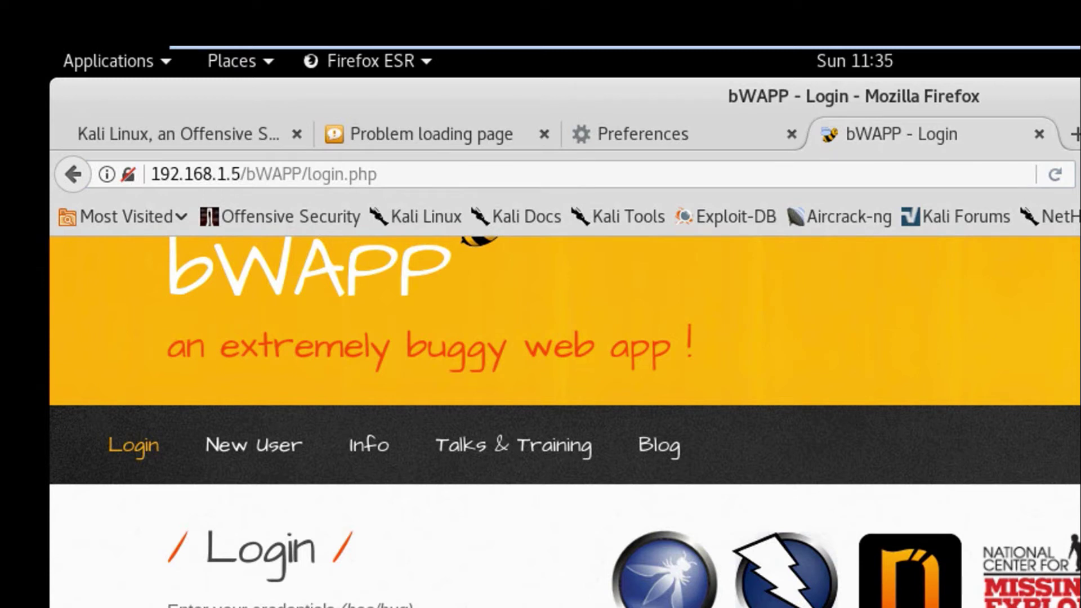
{"action": "key", "text": "F5"}
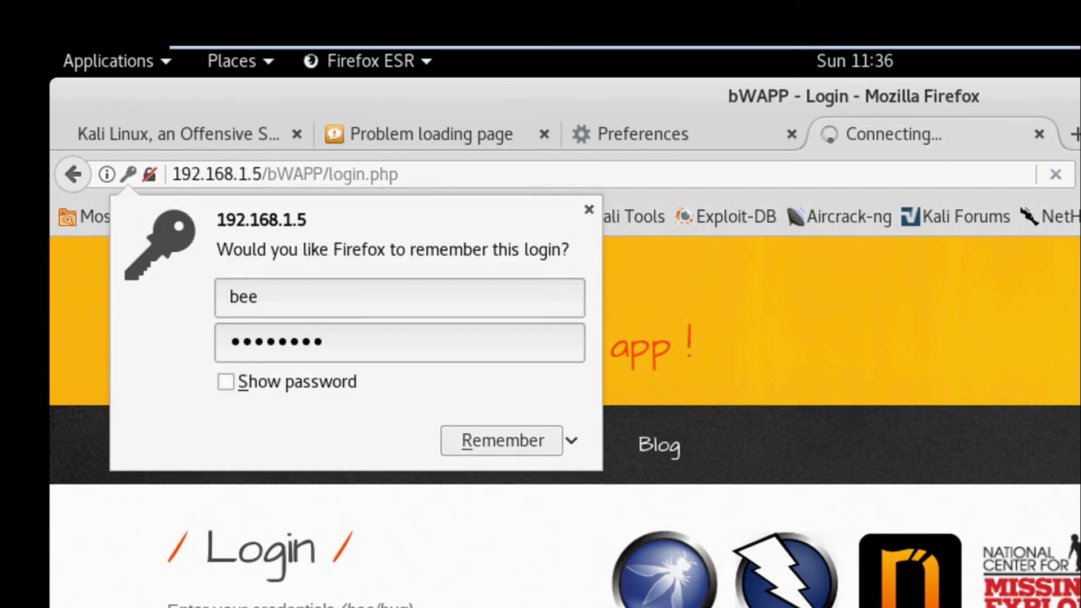
Step: Dismiss the offer to remember the login and submit the bWAPP login form again
{"action": "key", "text": "Escape"}
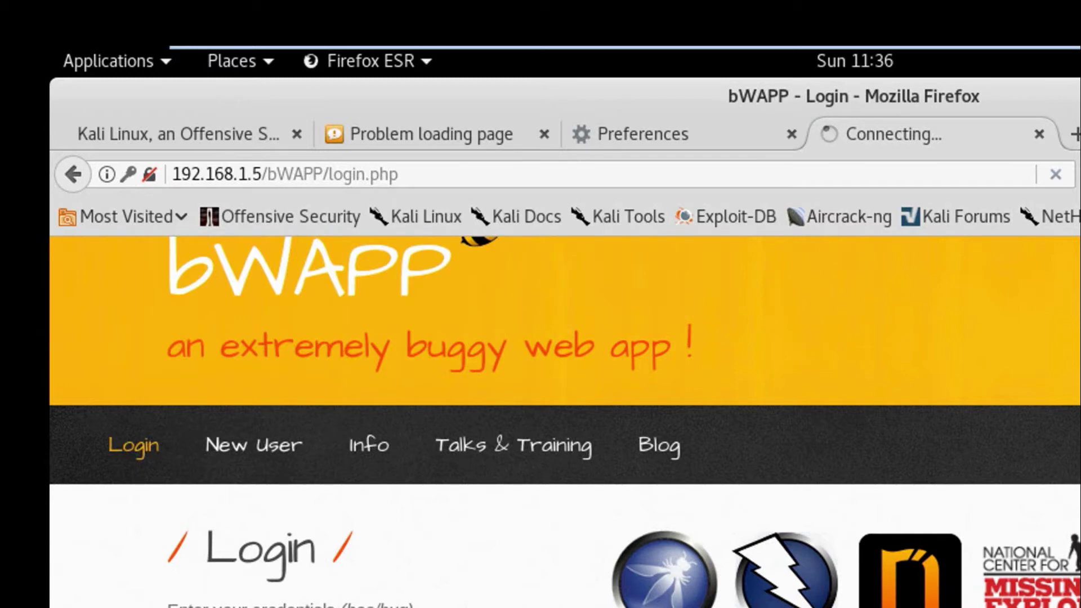
{"action": "key", "text": "super+h"}
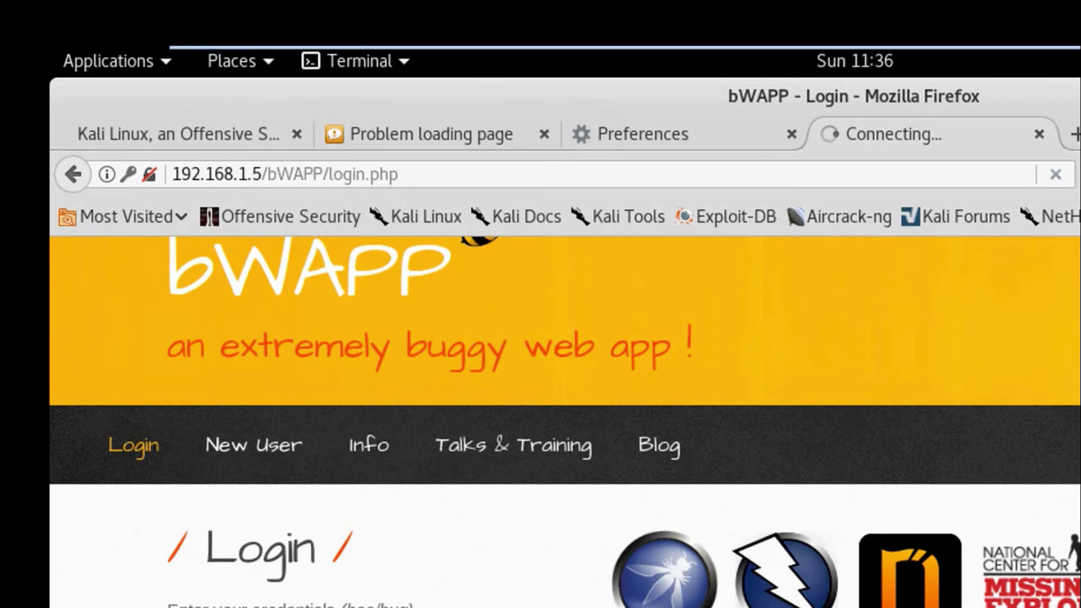
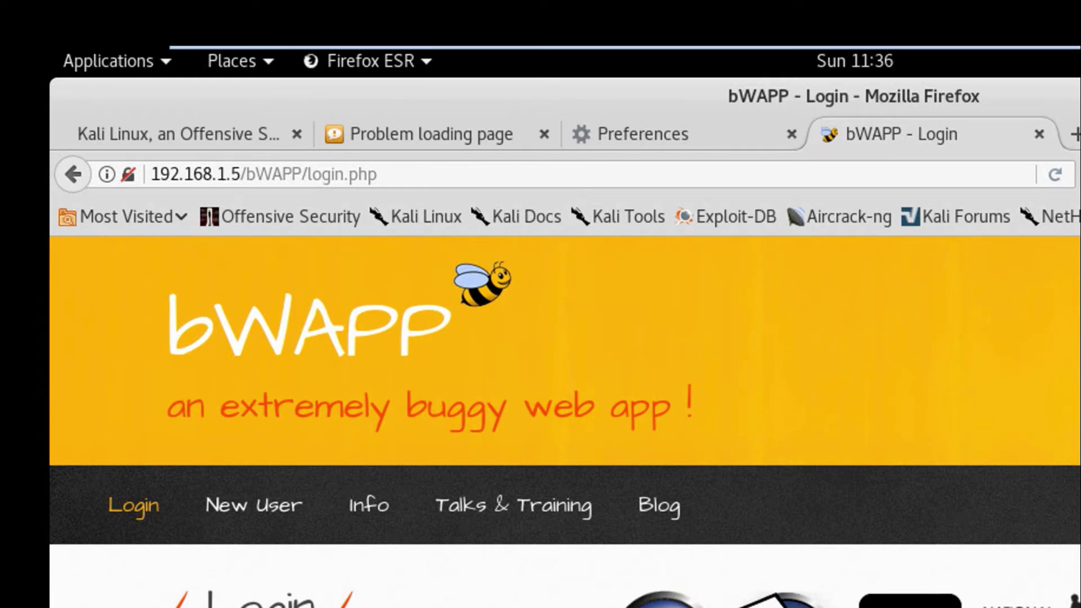
{"action": "scroll", "coordinate": [564, 423], "scroll_direction": "down", "scroll_amount": 3}
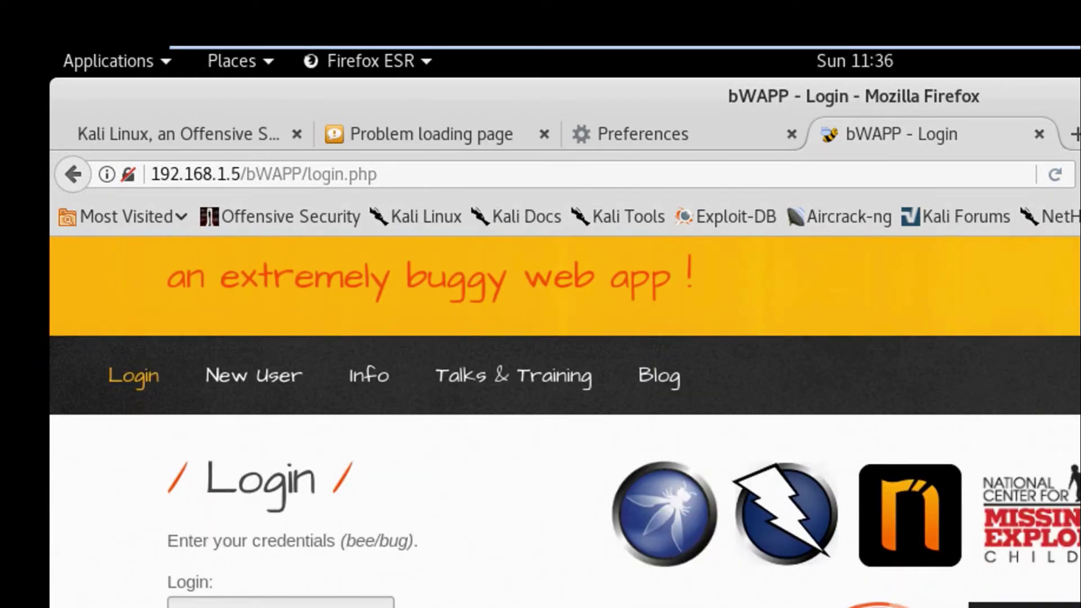
{"action": "key", "text": "Return"}
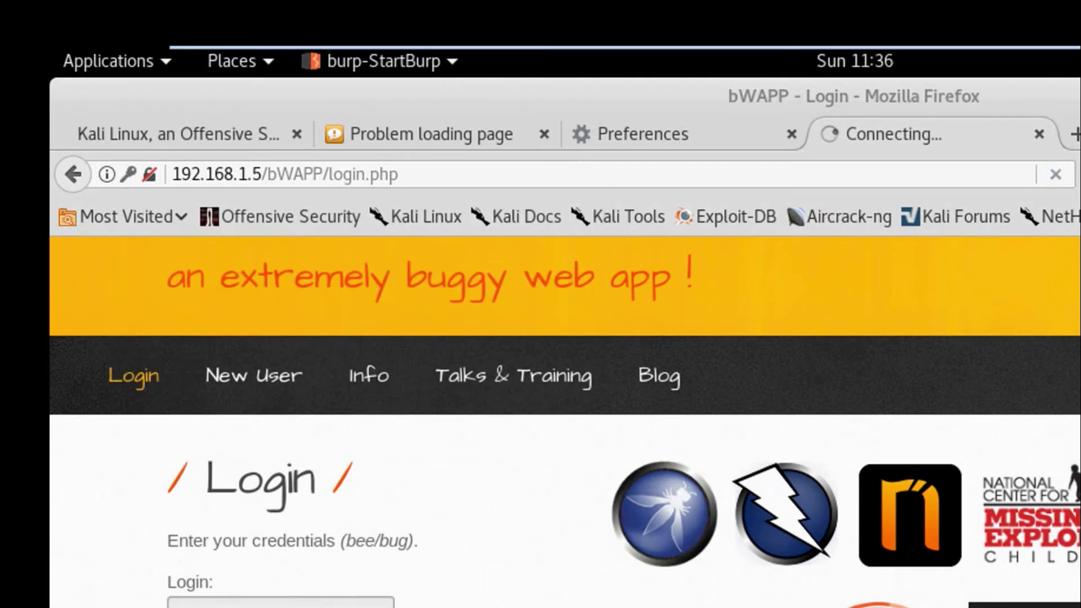
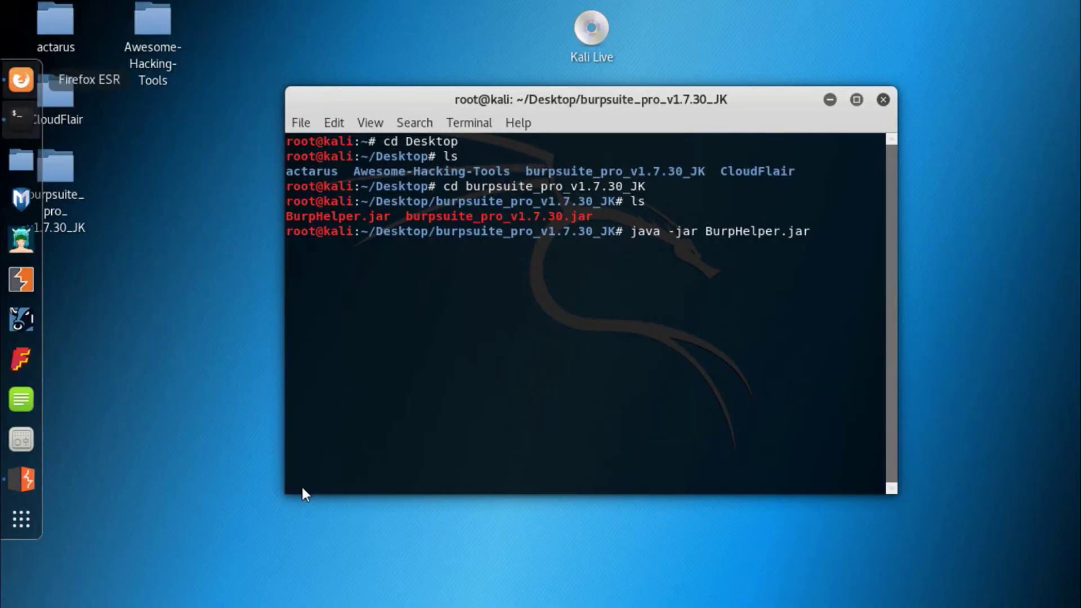
Step: Return to the bWAPP login page in Firefox and highlight the error text beneath the login form
{"action": "key", "text": "alt+Tab"}
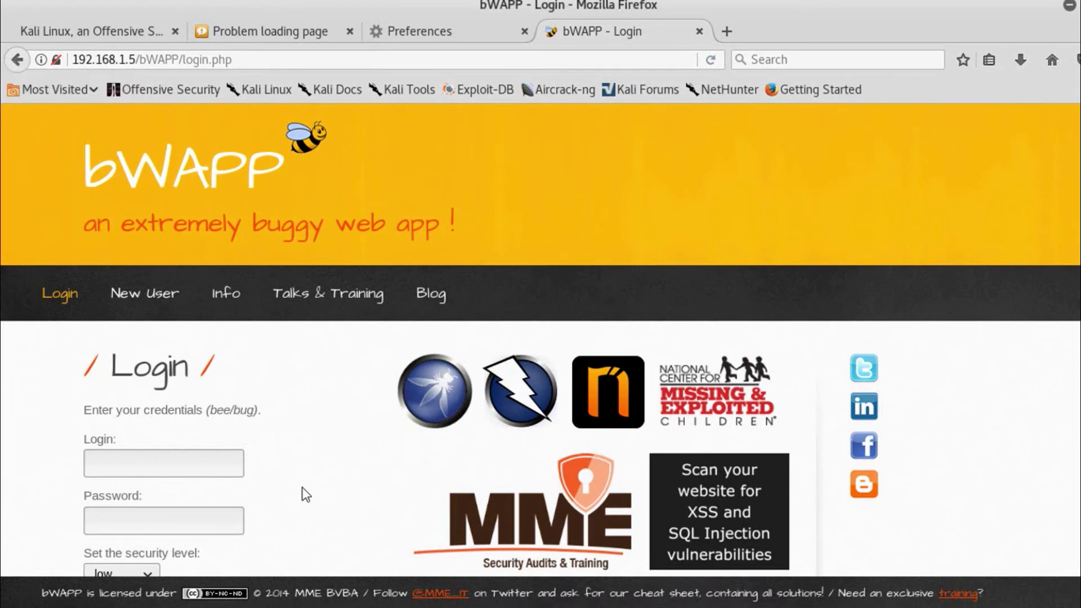
{"action": "scroll", "coordinate": [305, 494], "scroll_direction": "down", "scroll_amount": 3}
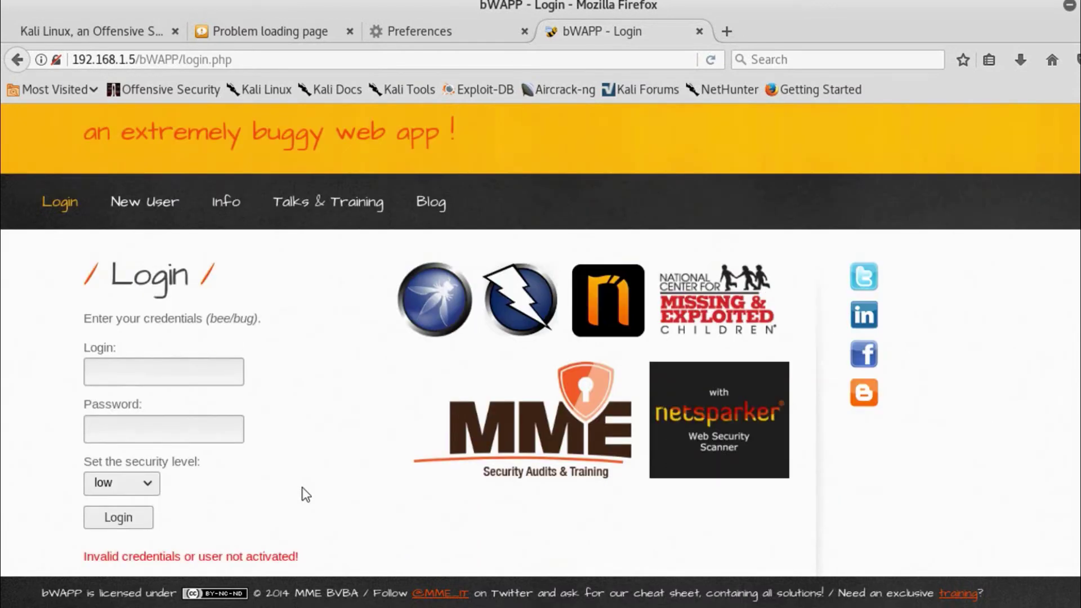
{"action": "left_click_drag", "start_coordinate": [298, 556], "coordinate": [122, 556]}
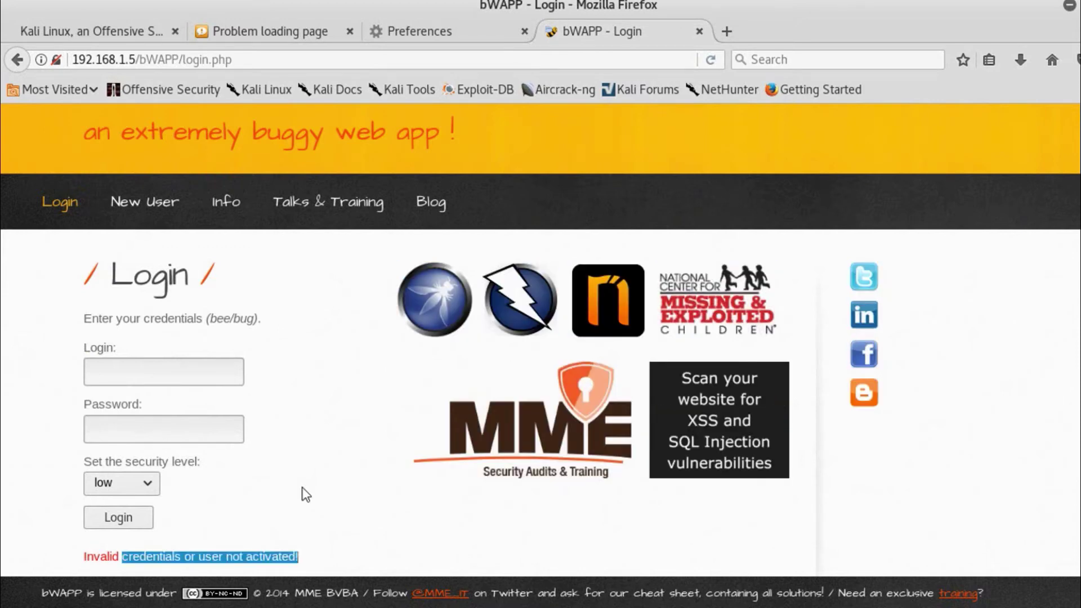
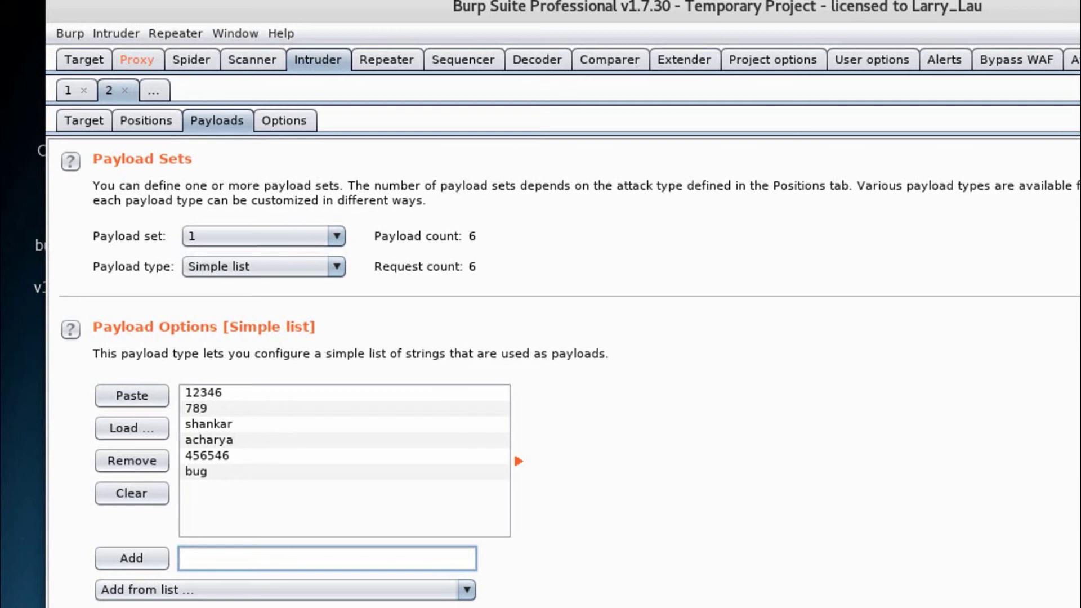
Step: Add bee to the Intruder attack's simple payload list in Burp Suite
{"action": "type", "text": "bee"}
{"action": "key", "text": "Return"}
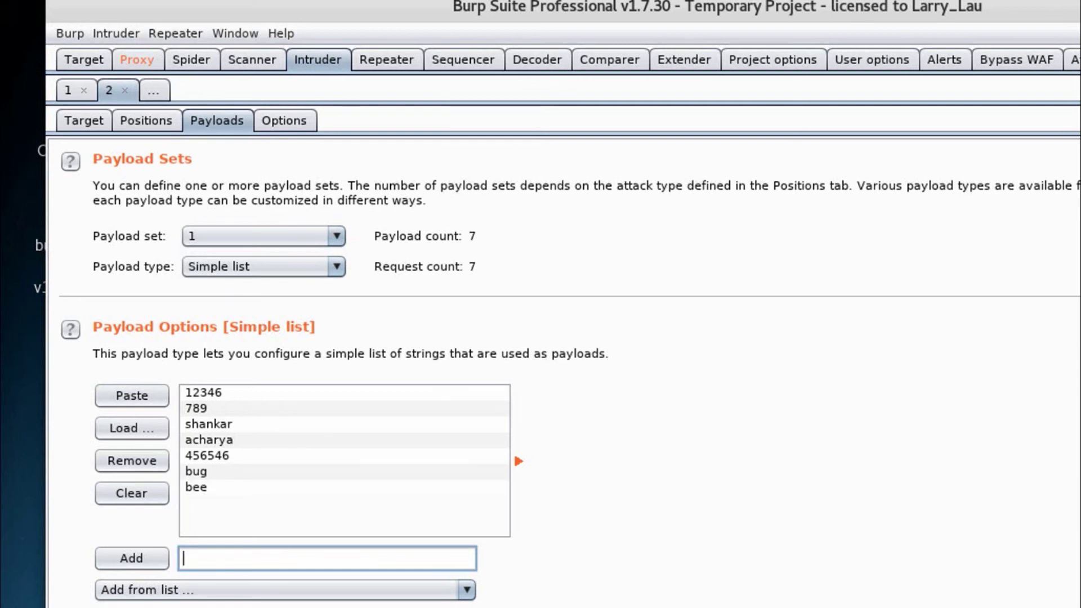
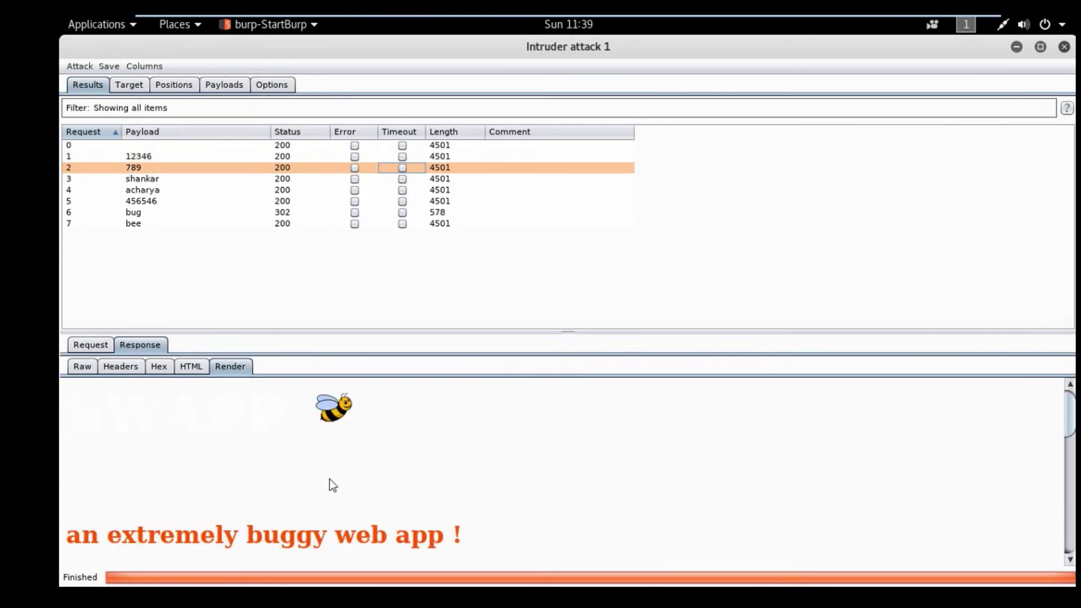
Step: Examine the rendered response for payload 789 in the Intruder attack results down to its login form
{"action": "scroll", "coordinate": [329, 479], "scroll_direction": "down", "scroll_amount": 6}
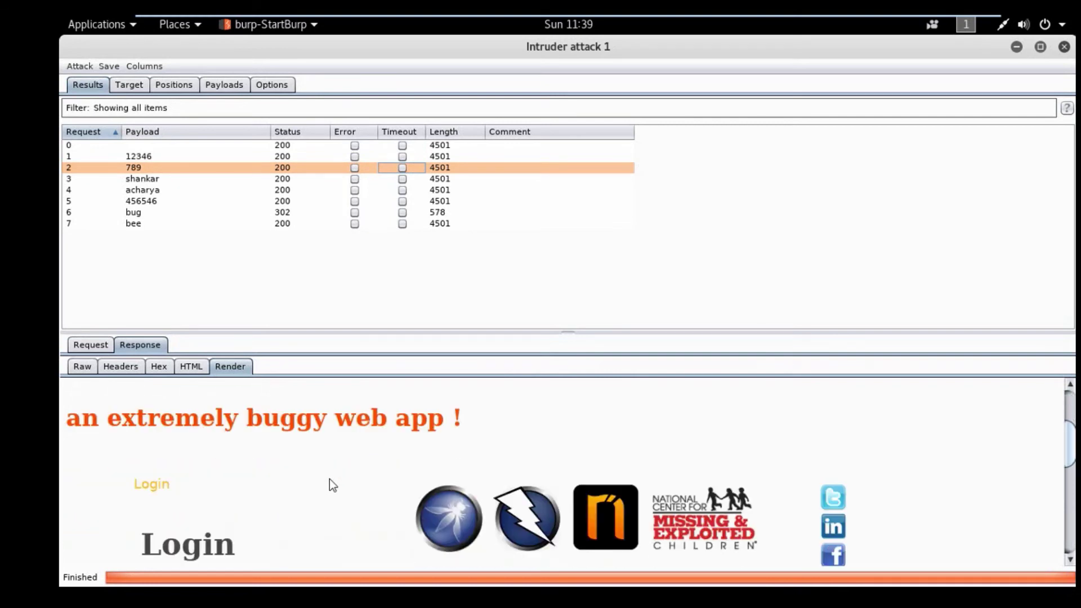
{"action": "scroll", "coordinate": [329, 479], "scroll_direction": "down", "scroll_amount": 5}
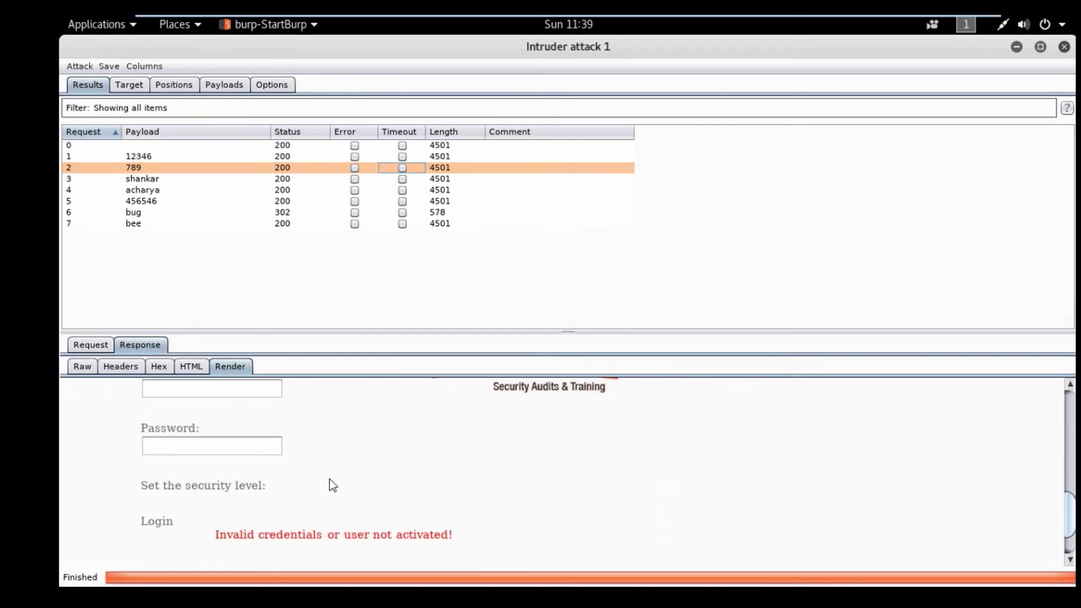
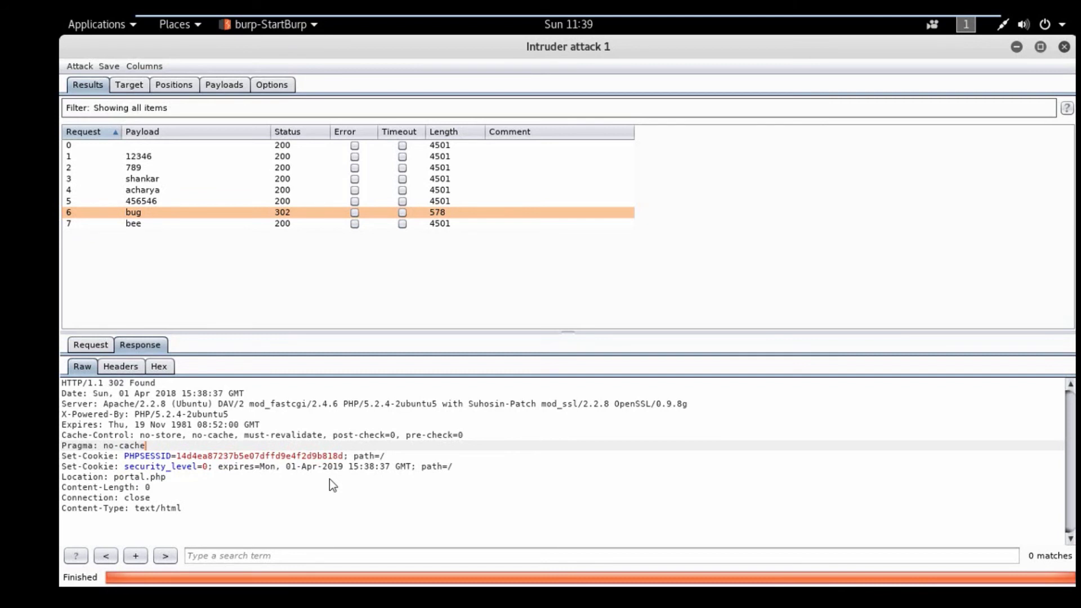
Step: Turn off the proxy's interception and hide the Burp Suite windows
{"action": "key", "text": "super+h"}
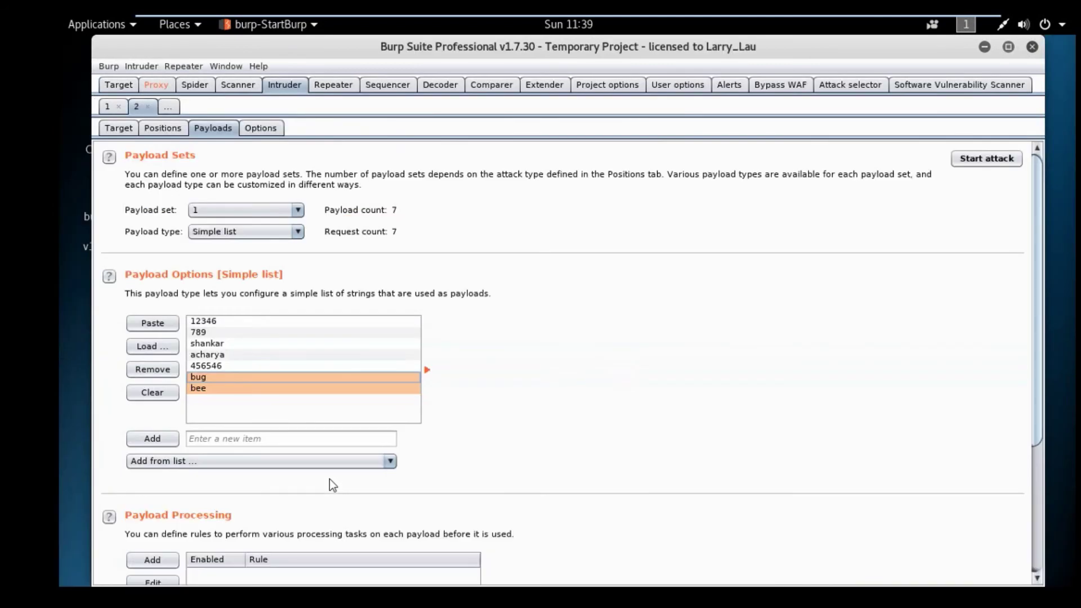
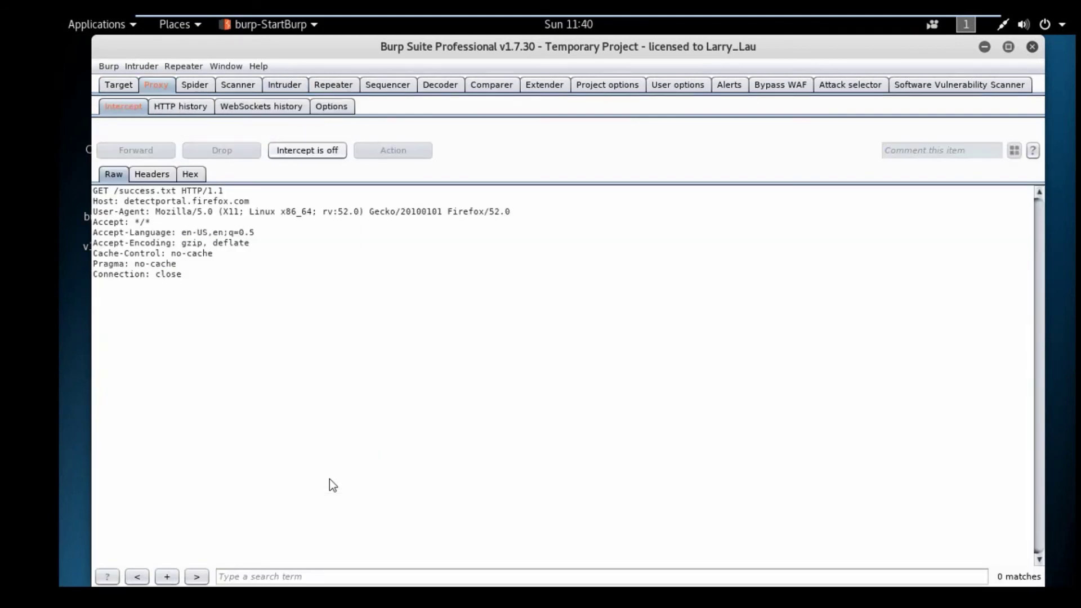
{"action": "key", "text": "super+h"}
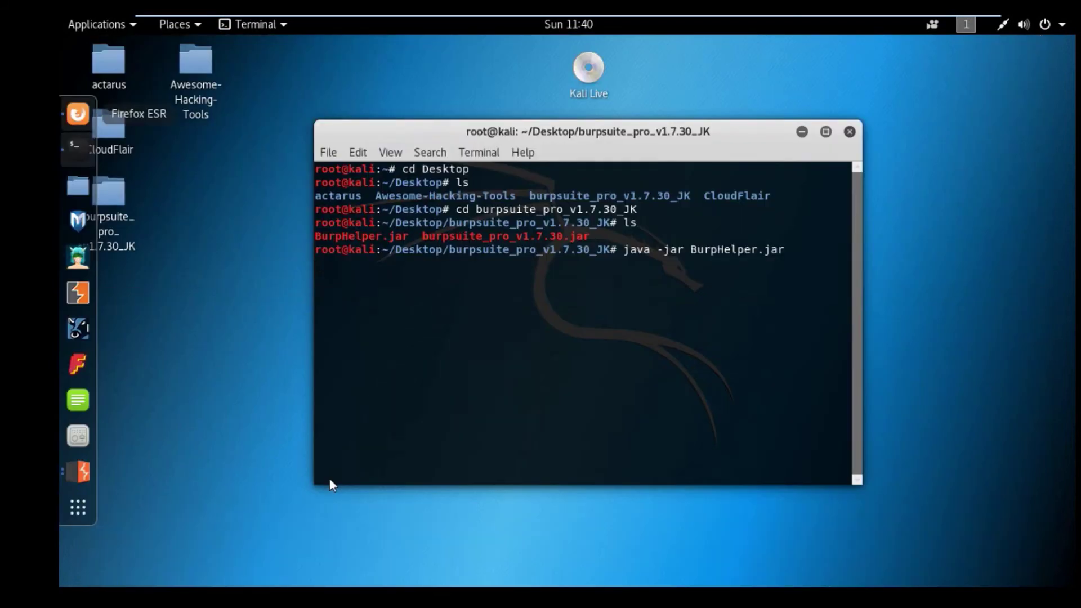
Step: Switch to Firefox and enter bee as the login name on the bWAPP login form
{"action": "key", "text": "alt+Tab"}
{"action": "key", "text": "Tab"}
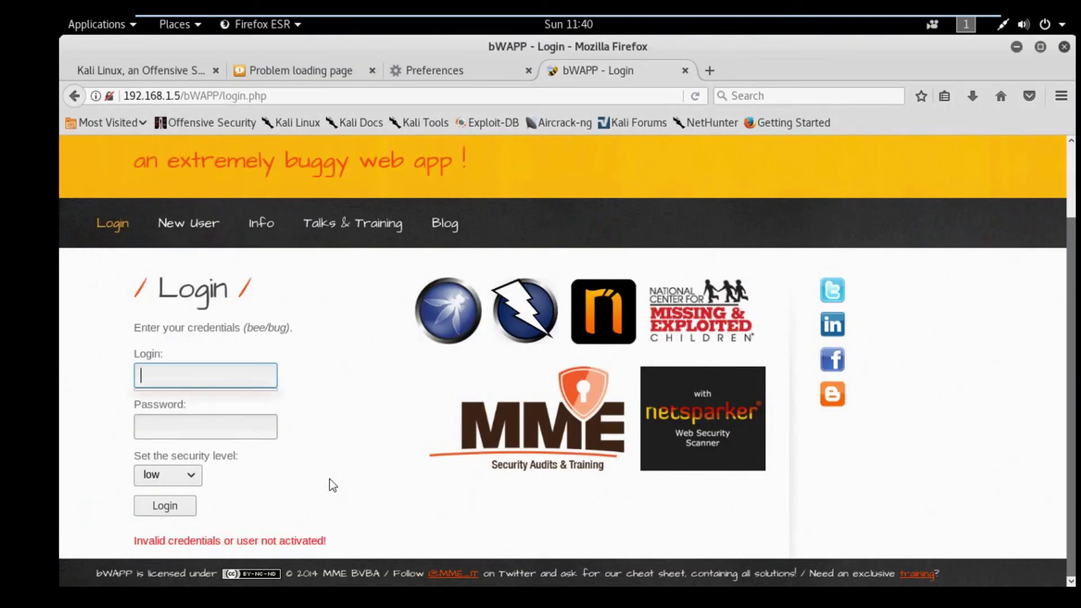
{"action": "type", "text": "bee"}
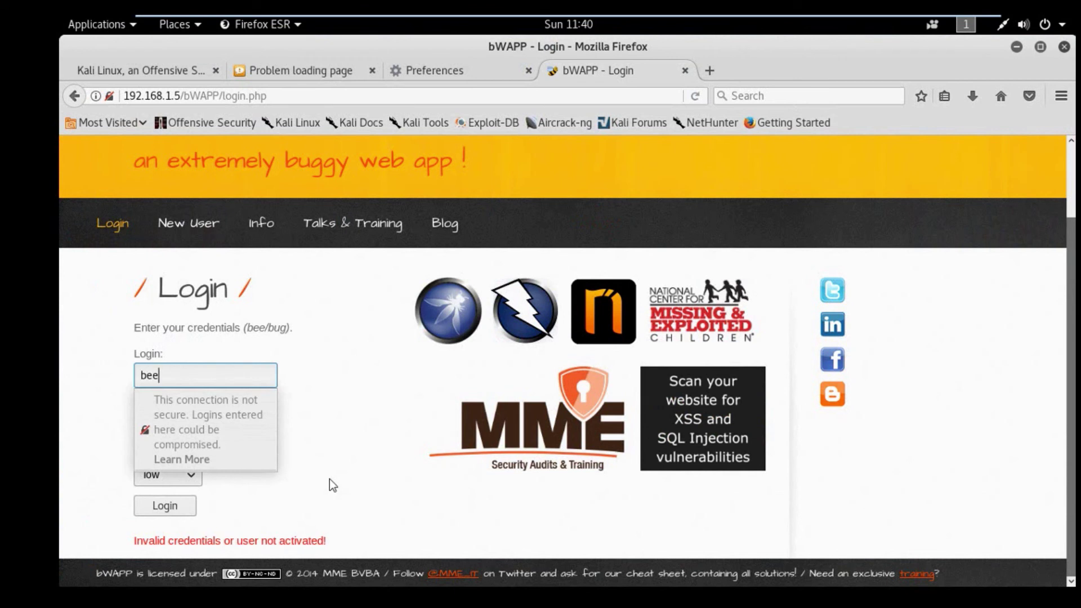
{"action": "key", "text": "Tab"}
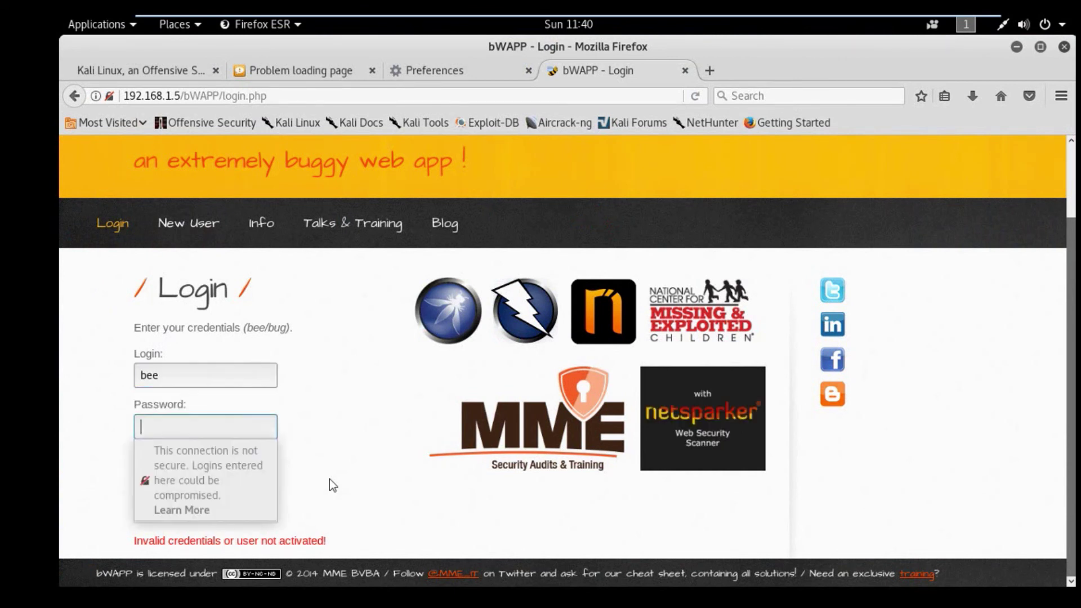
{"action": "type", "text": "bug"}
{"action": "key", "text": "BackSpace"}
{"action": "key", "text": "BackSpace"}
{"action": "key", "text": "BackSpace"}
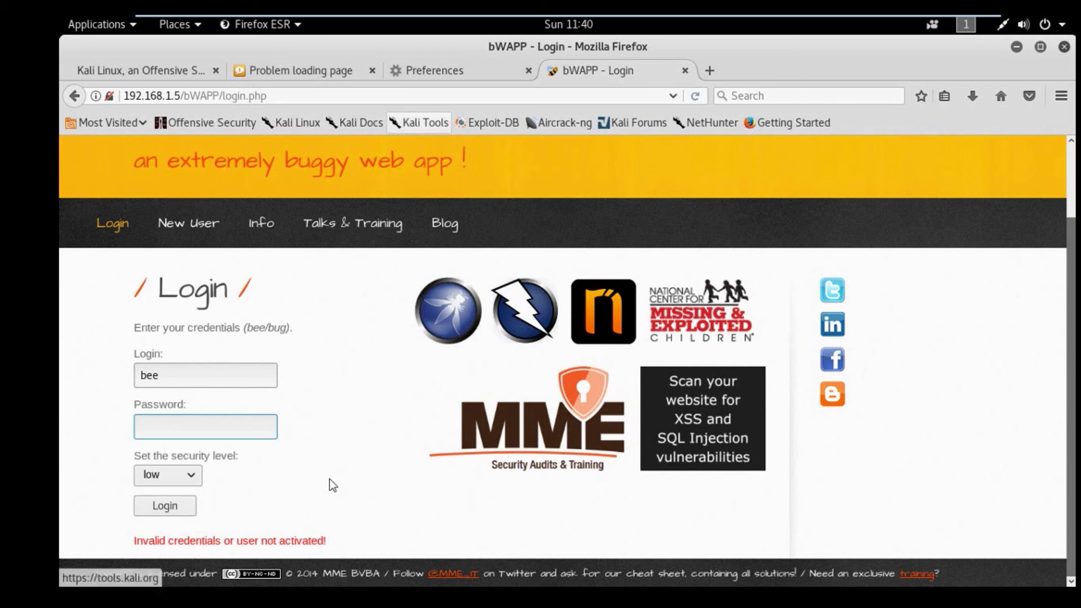
{"action": "left_click", "coordinate": [788, 95]}
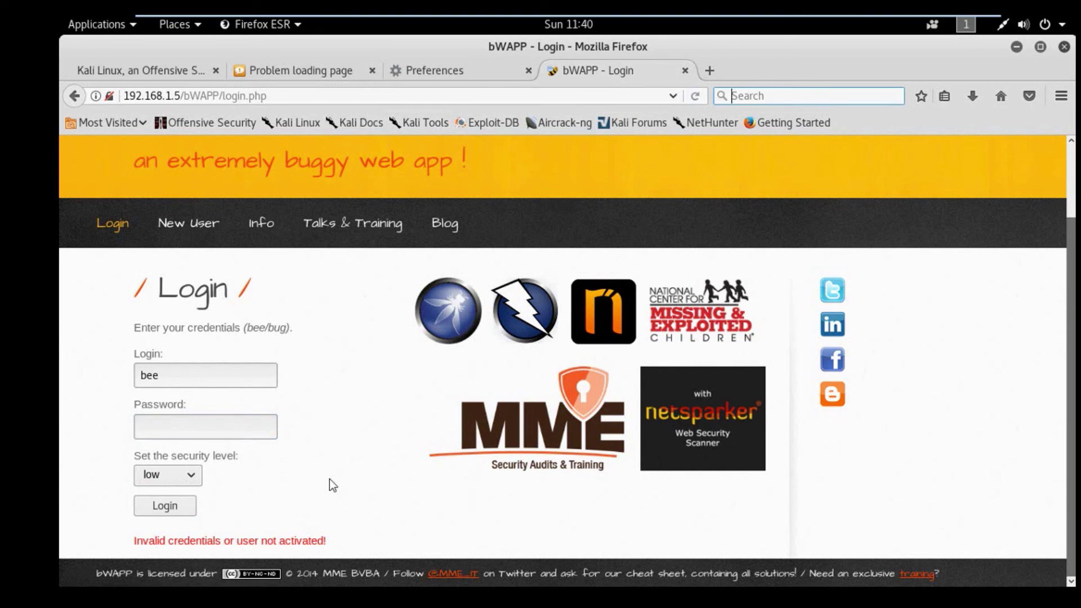
{"action": "type", "text": "bug"}
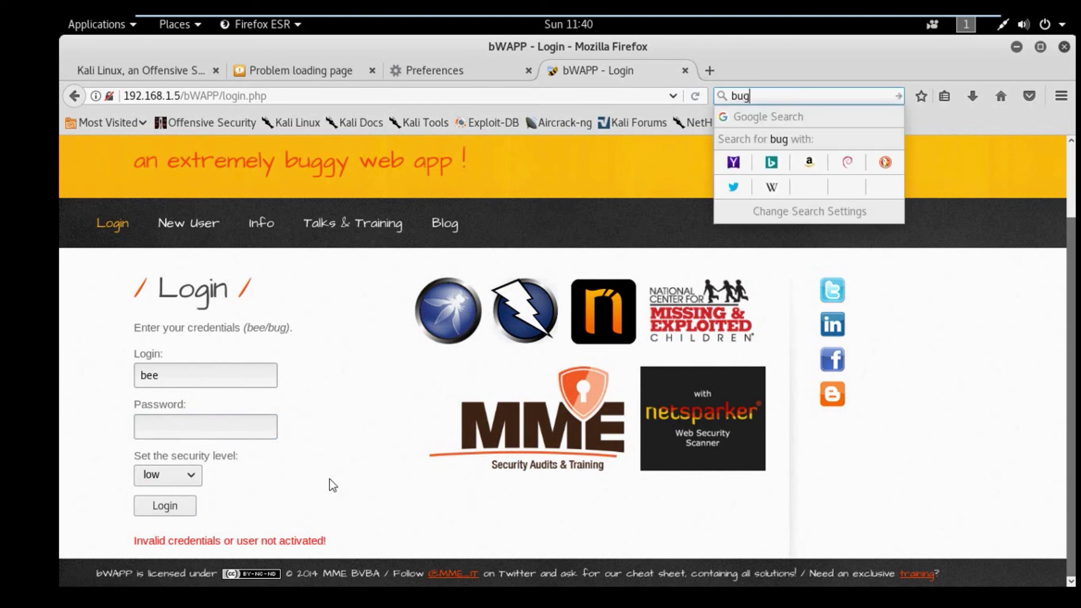
{"action": "key", "text": "ctrl+a"}
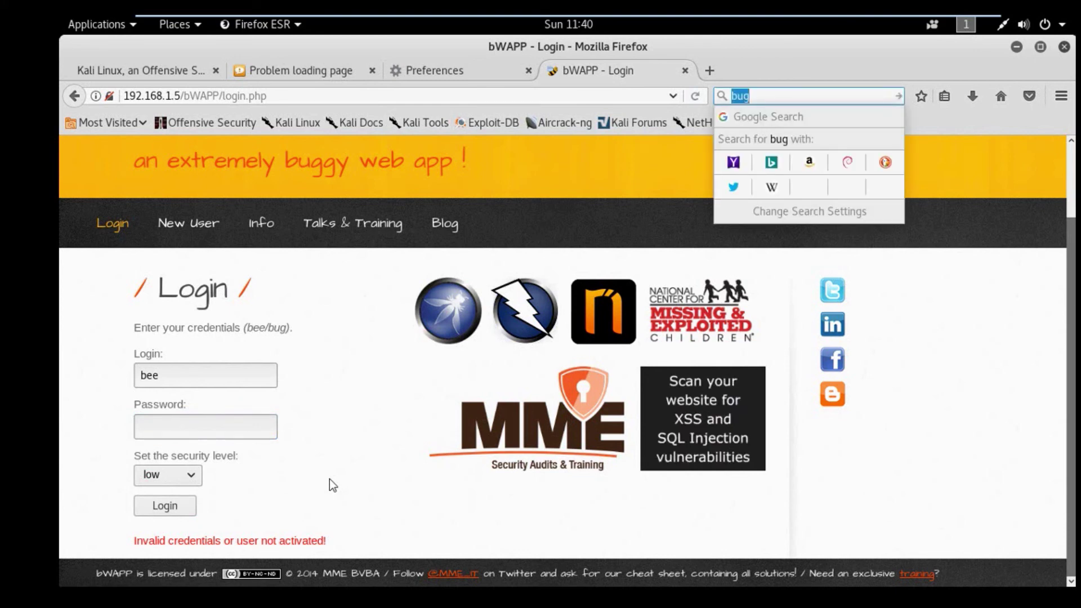
{"action": "key", "text": "Escape"}
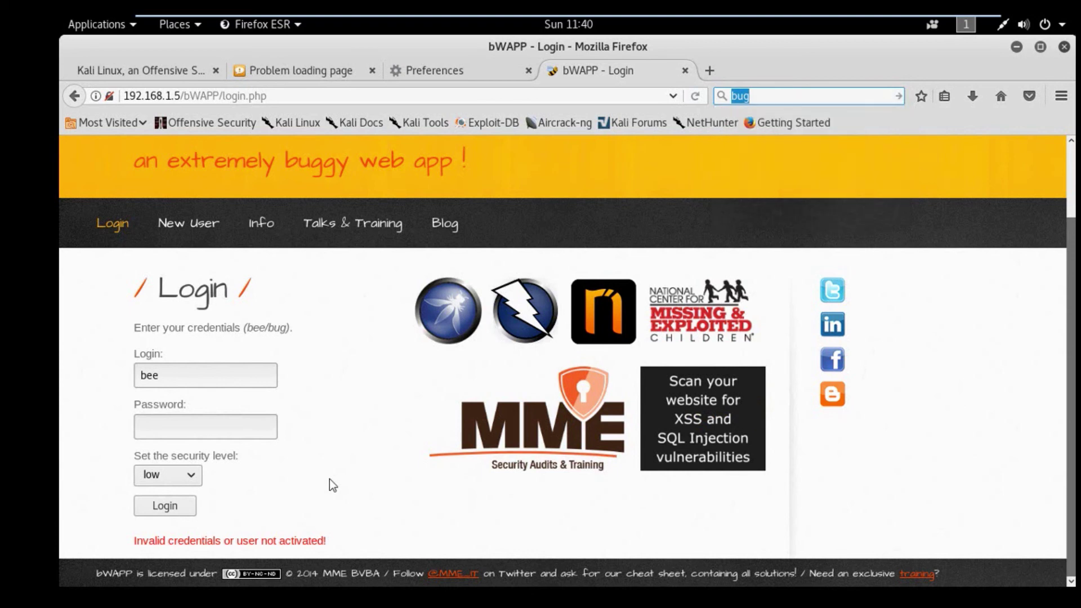
{"action": "key", "text": "BackSpace"}
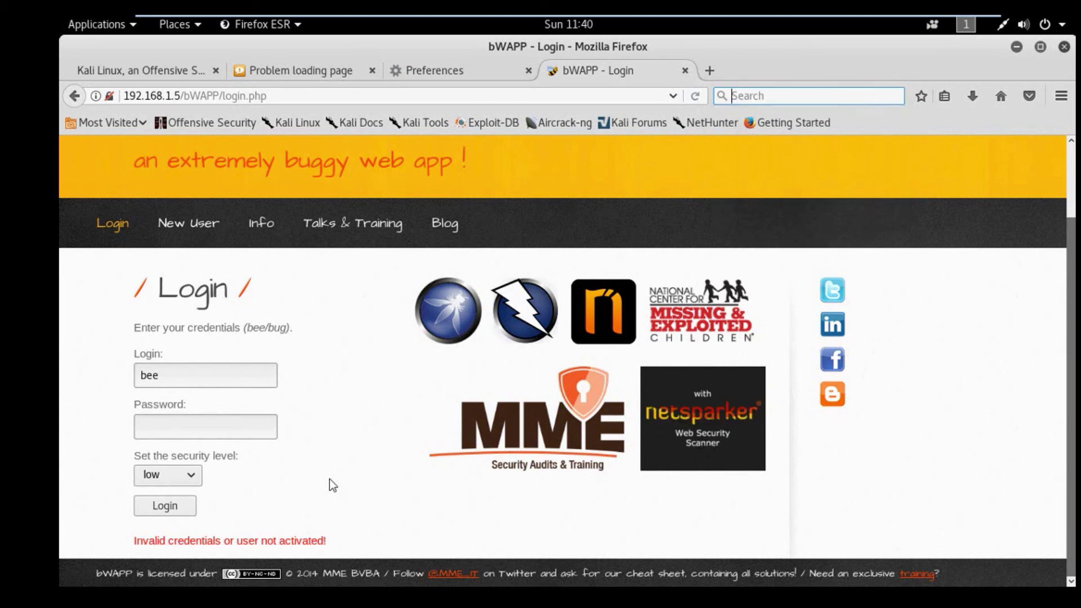
Step: Enter the bWAPP account password as plain text in the browser's search field and copy it
{"action": "type", "text": "bu"}
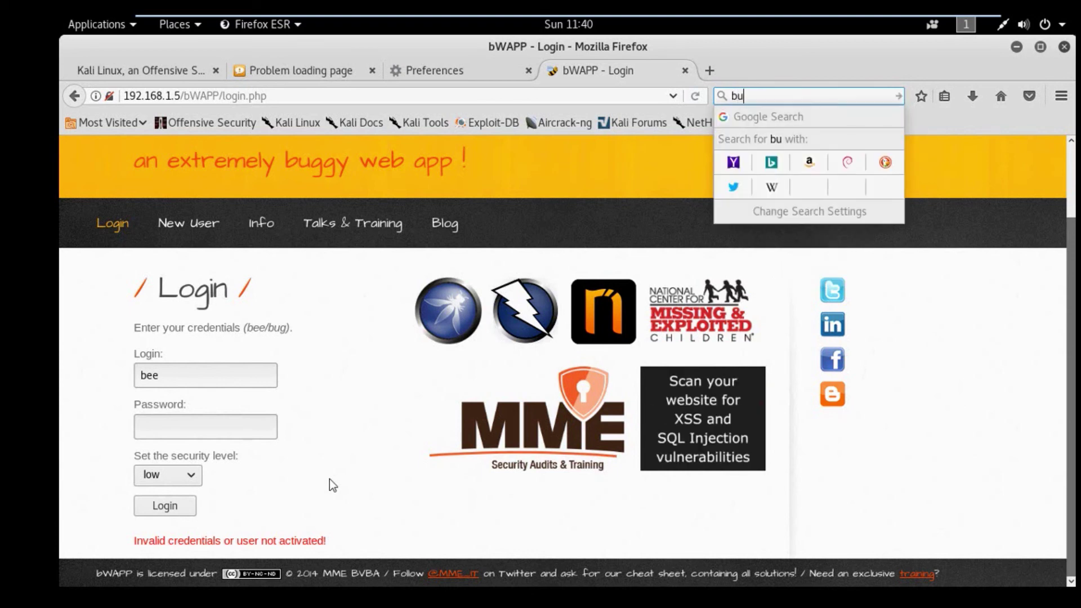
{"action": "type", "text": "g"}
{"action": "key", "text": "shift+F10"}
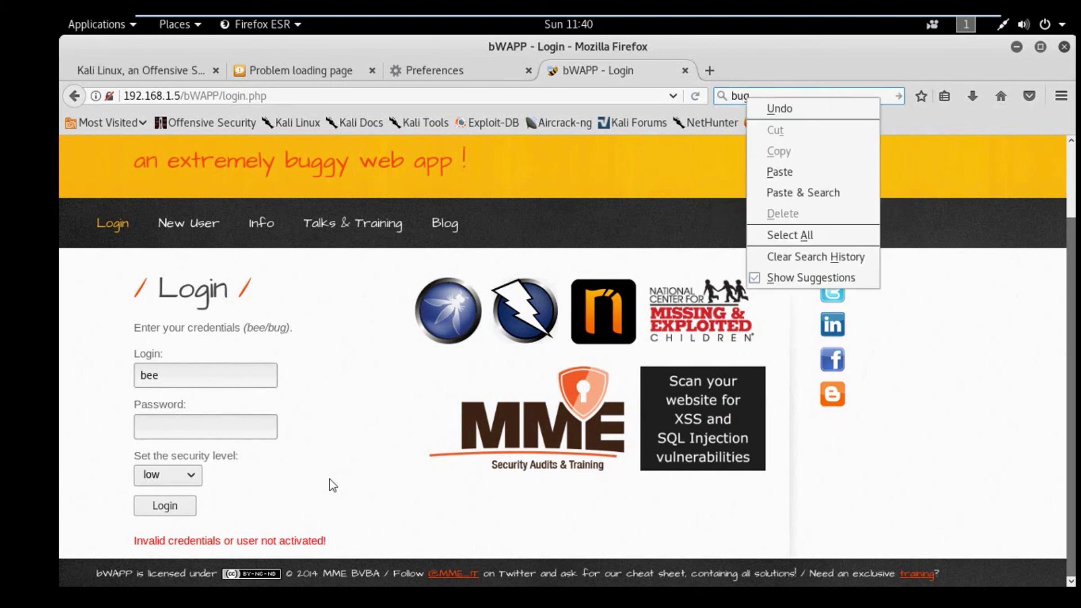
{"action": "key", "text": "Escape"}
{"action": "key", "text": "ctrl+a"}
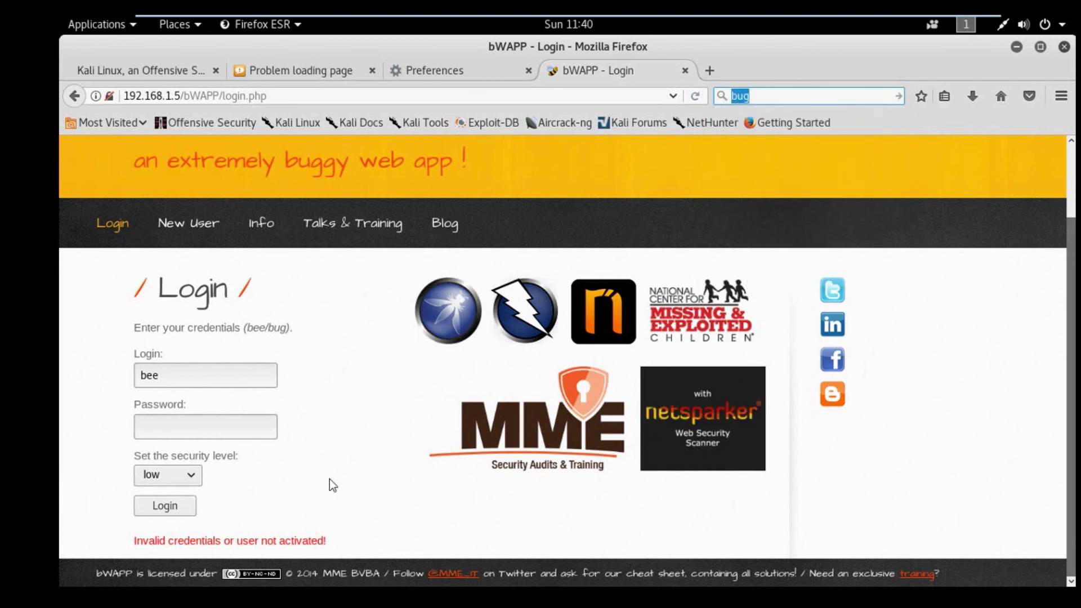
{"action": "key", "text": "shift+F10"}
{"action": "key", "text": "Down"}
{"action": "key", "text": "Down"}
{"action": "key", "text": "Down"}
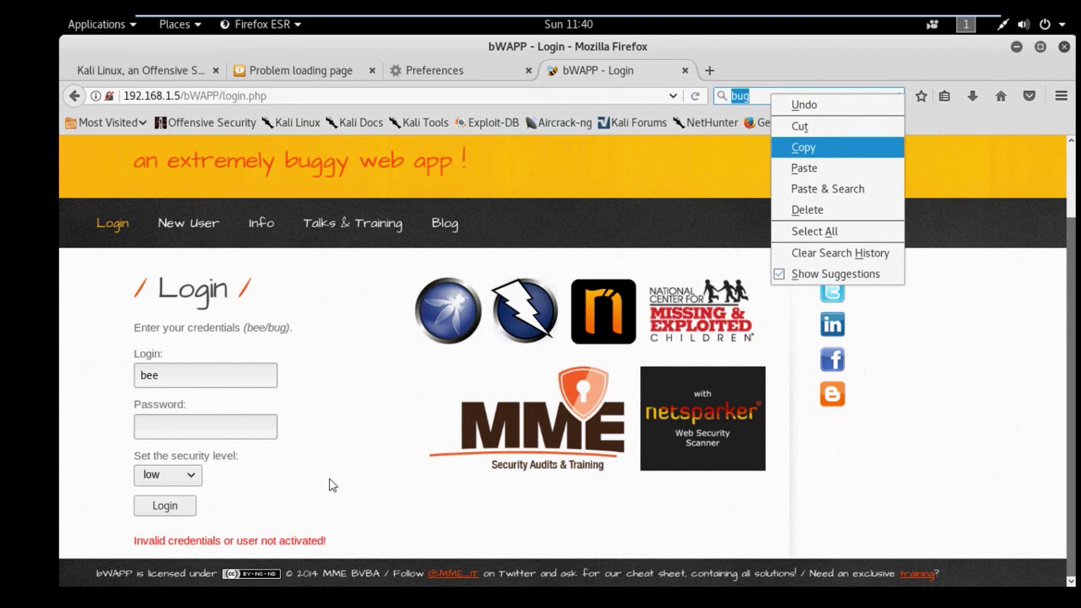
{"action": "key", "text": "Return"}
{"action": "key", "text": "Down"}
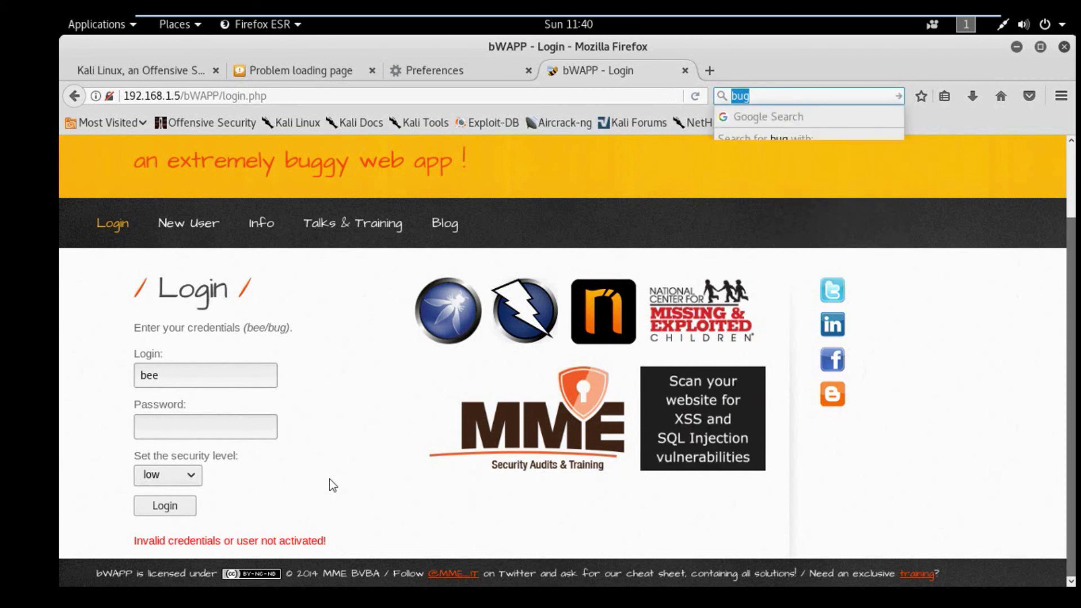
{"action": "key", "text": "Escape"}
Step: Paste the copied account password into the Password field of the bWAPP login form
{"action": "key", "text": "Tab"}
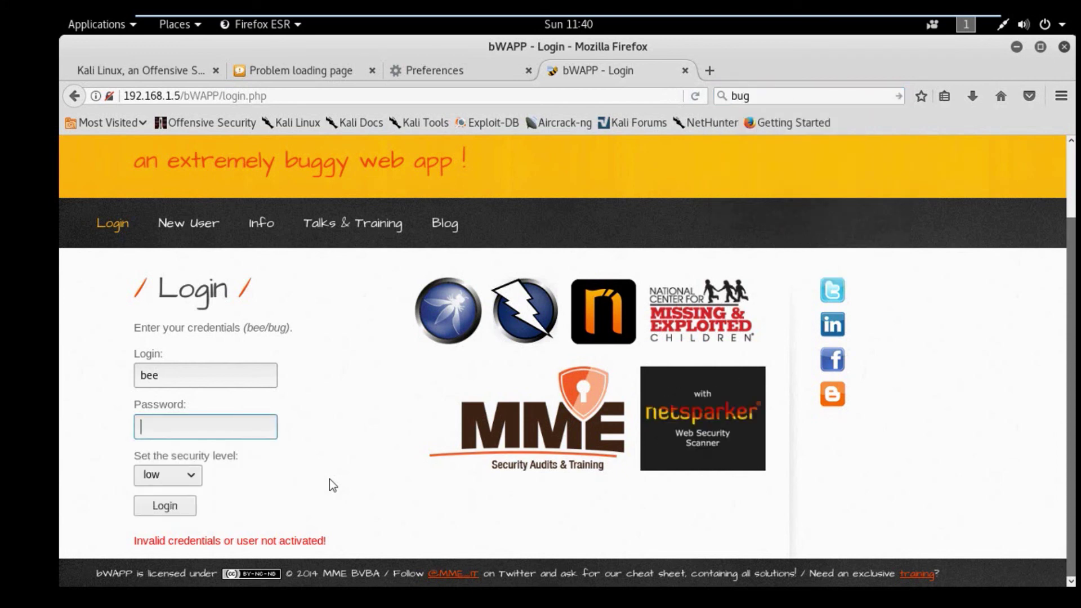
{"action": "key", "text": "shift+F10"}
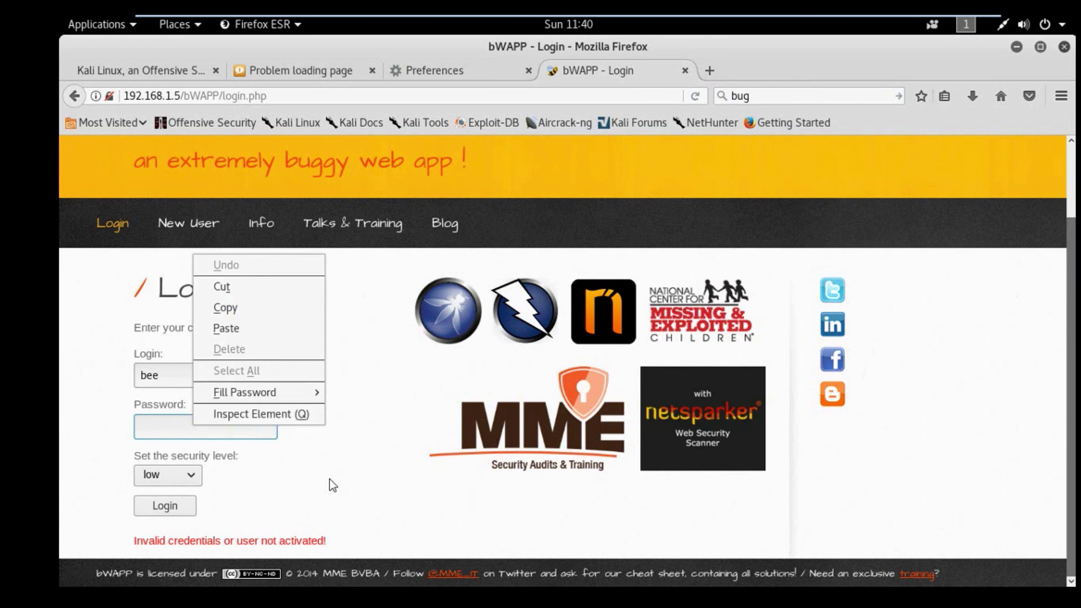
{"action": "key", "text": "Down"}
{"action": "key", "text": "Return"}
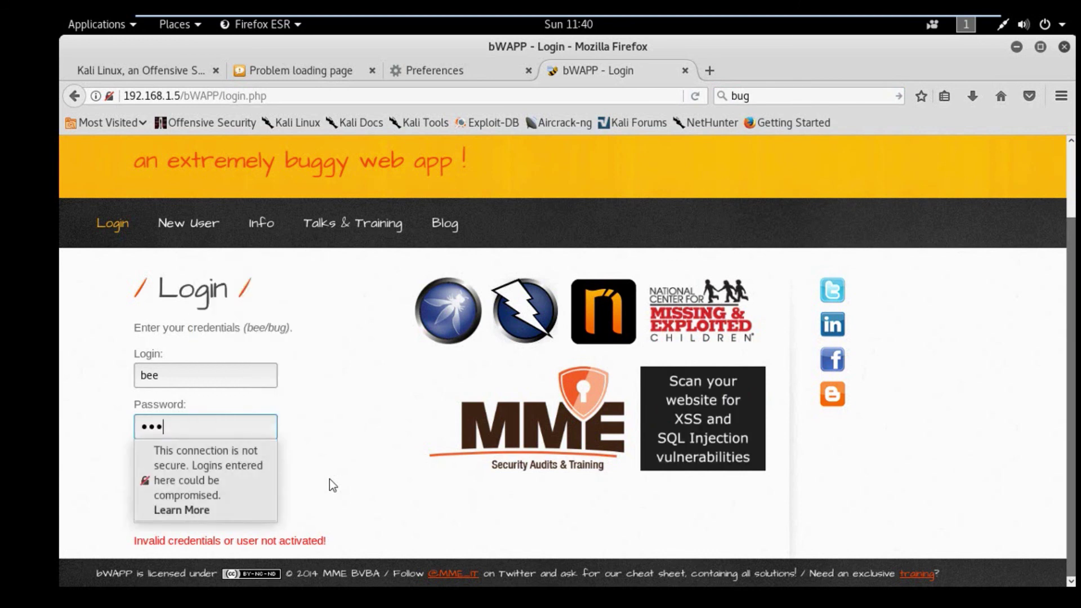
Step: Open the MME Security Audits & Training banner link from the login page in a new tab
{"action": "key", "text": "Tab"}
{"action": "key", "text": "Tab"}
{"action": "key", "text": "Tab"}
{"action": "key", "text": "Tab"}
{"action": "key", "text": "Tab"}
{"action": "key", "text": "Tab"}
{"action": "key", "text": "Tab"}
{"action": "key", "text": "Return"}
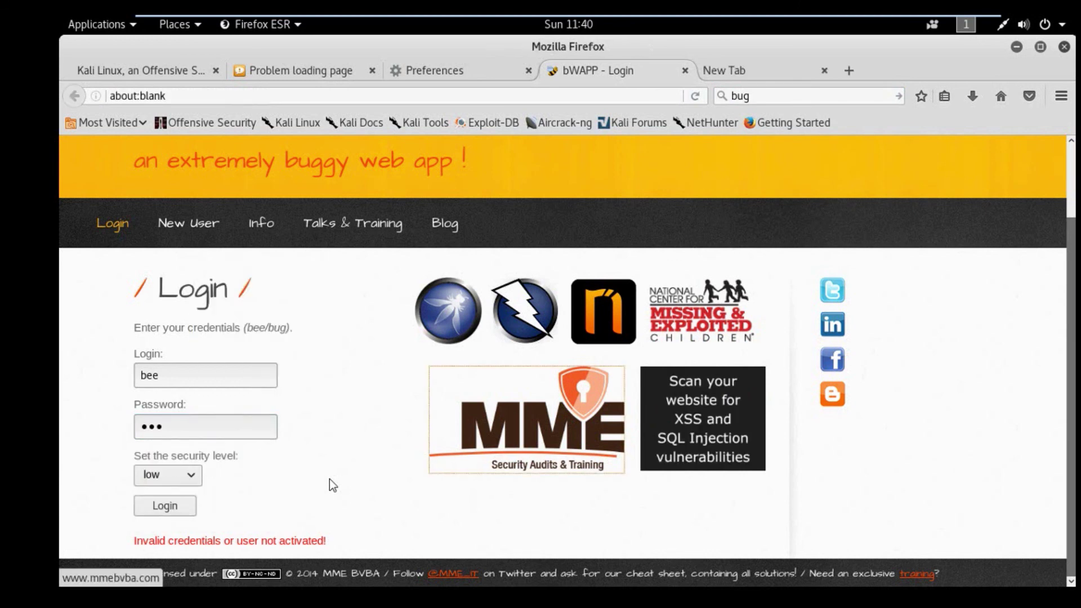